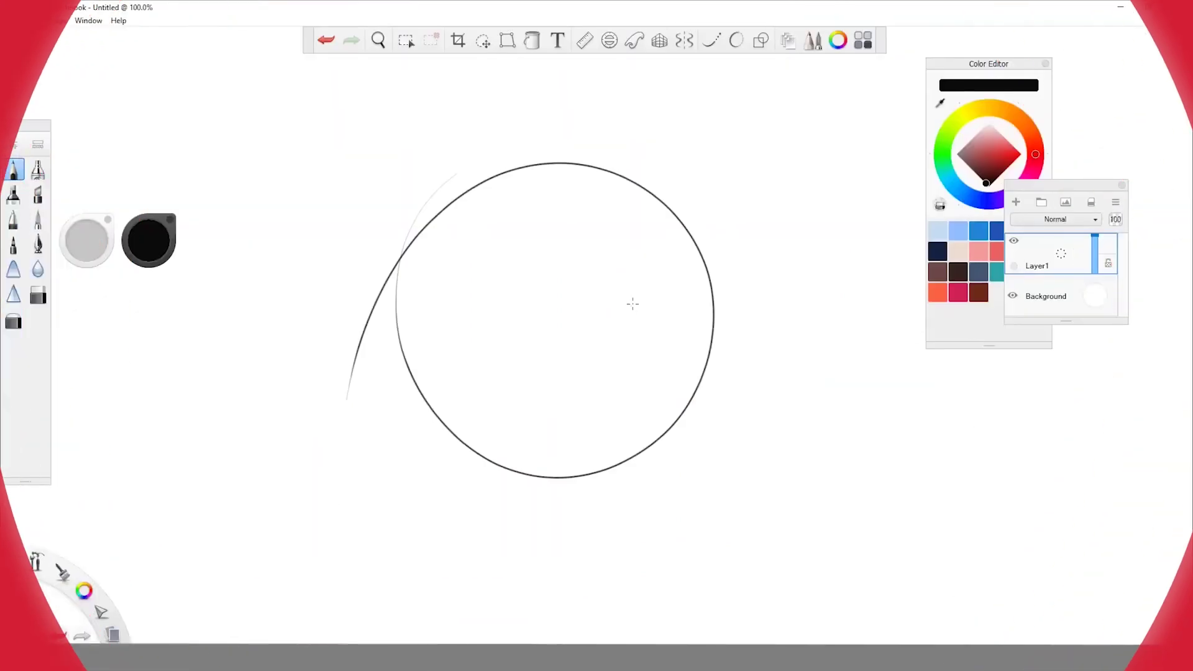
pyautogui.moveTo(618, 152)
pyautogui.mouseDown()
pyautogui.moveTo(521, 236)
pyautogui.moveTo(615, 148)
pyautogui.moveTo(602, 118)
pyautogui.mouseUp()
pyautogui.hotkey('ctrl', 'z')
pyautogui.hotkey('ctrl', 'z')
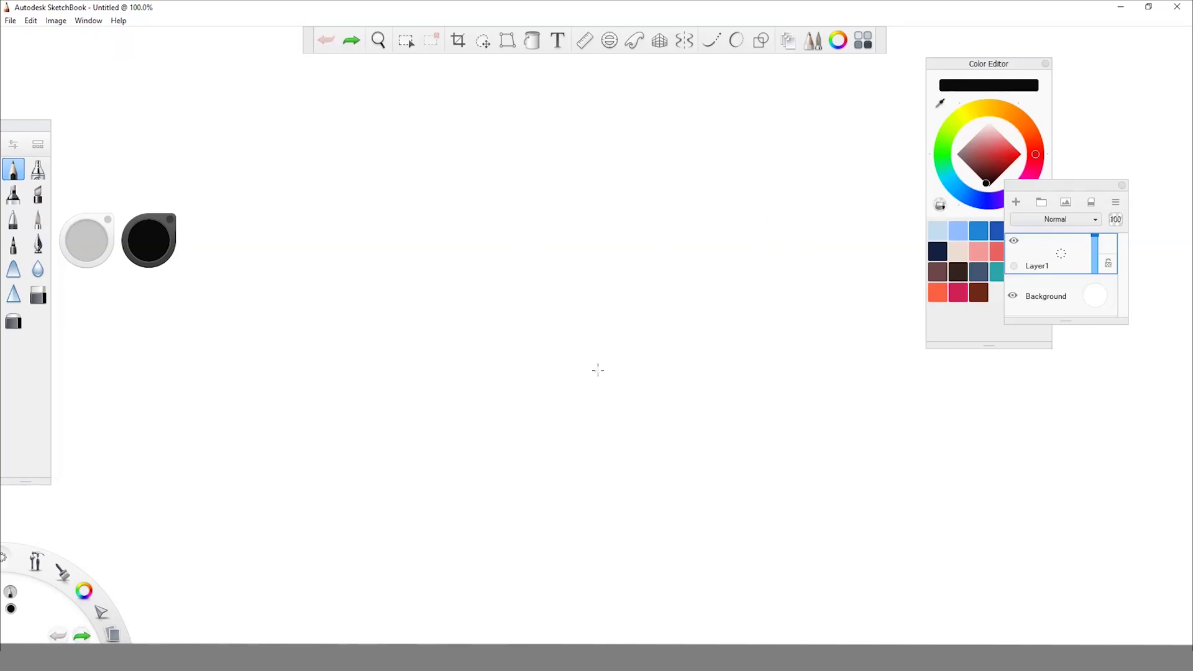
# Step: Start a new empty FlipBook and choose the Full HD (1920 x 1080) preset
pyautogui.click(12, 21)
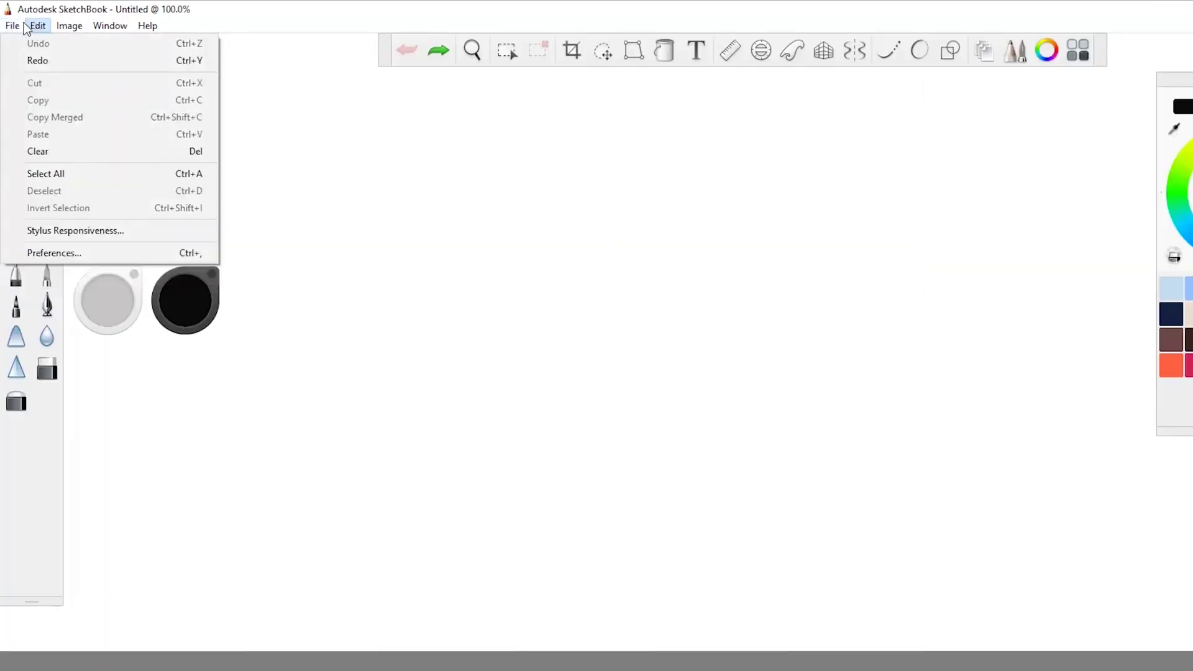
pyautogui.moveTo(127, 67)
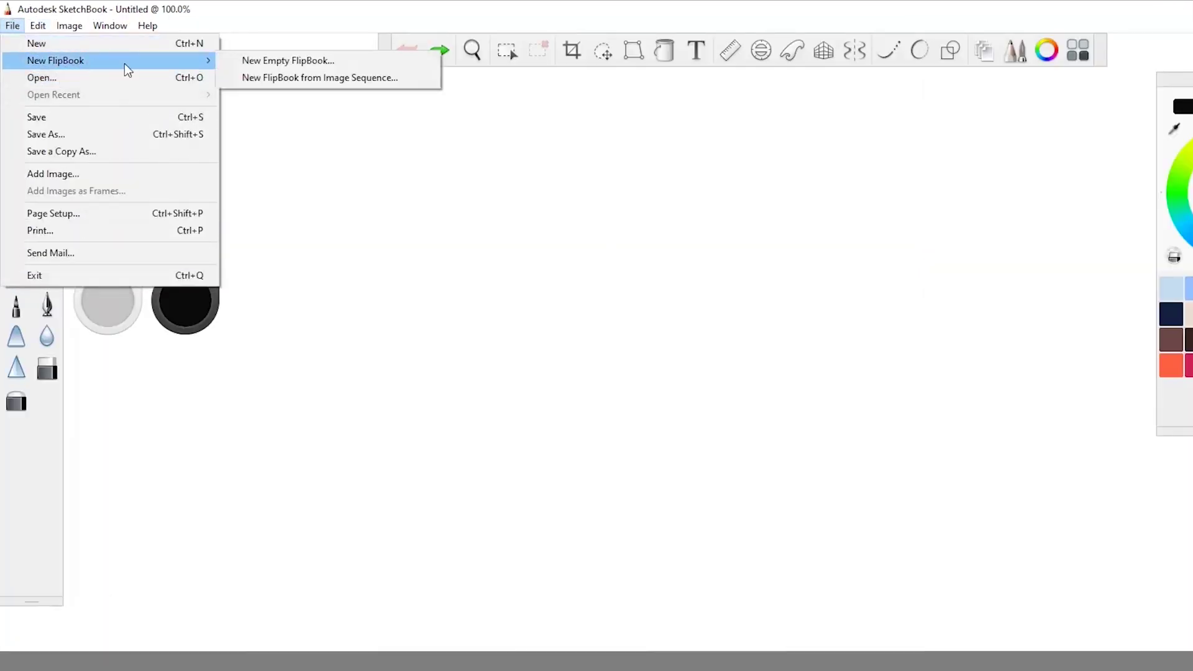
pyautogui.click(352, 62)
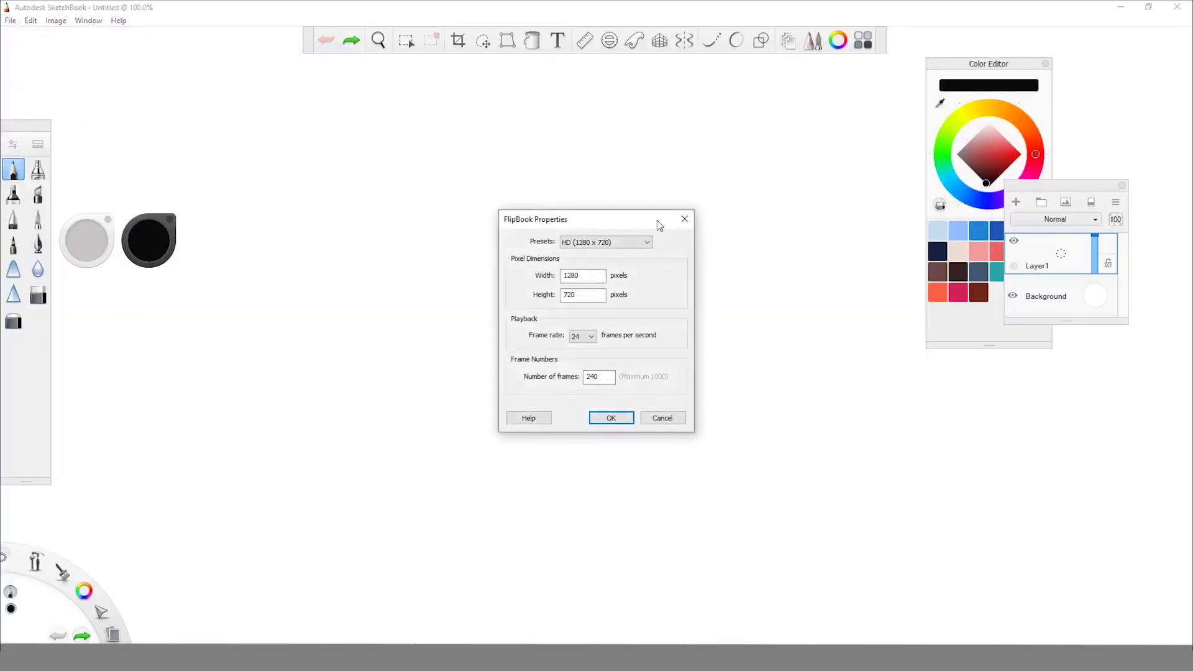
pyautogui.click(642, 244)
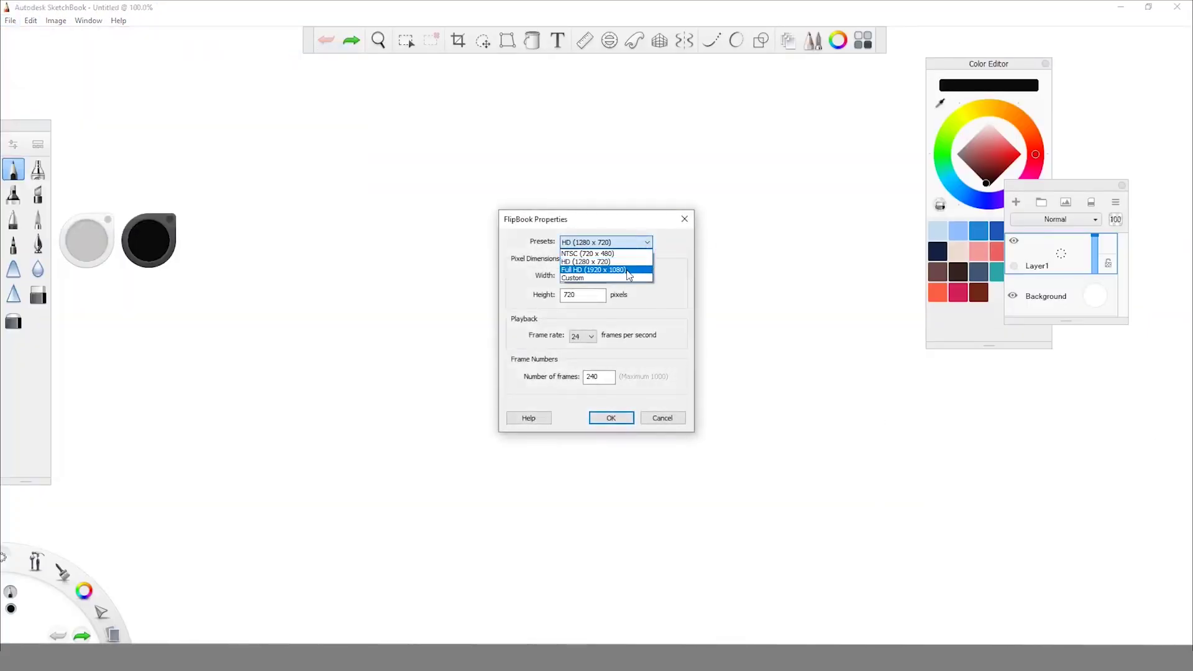
pyautogui.click(630, 270)
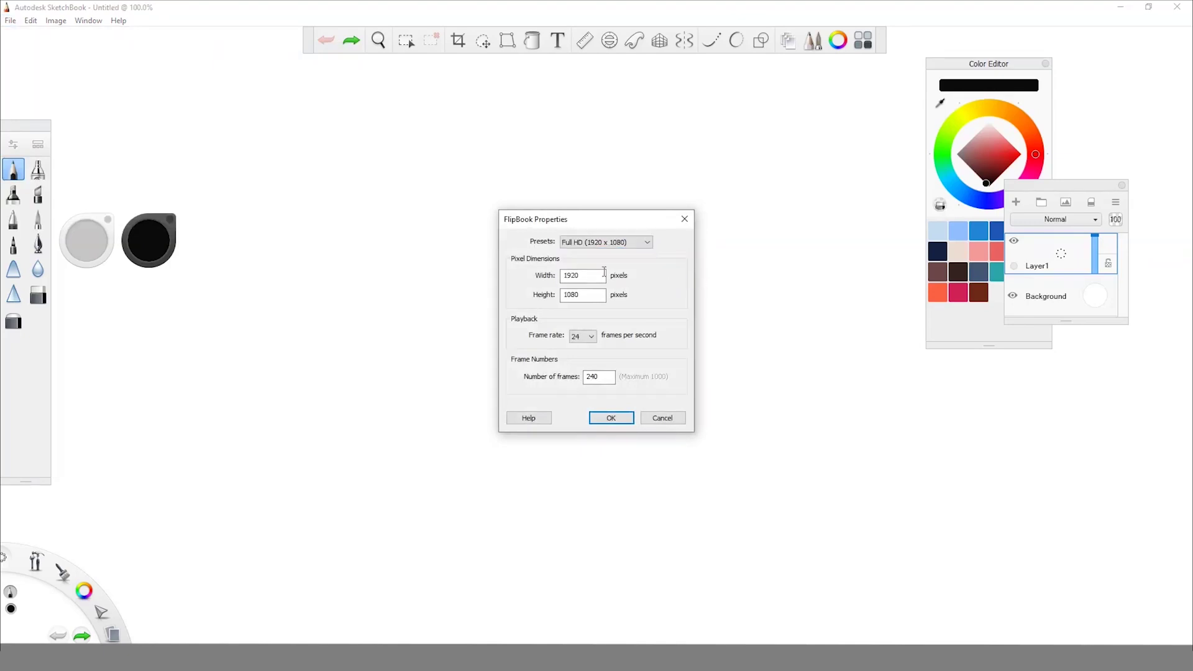
pyautogui.click(587, 267)
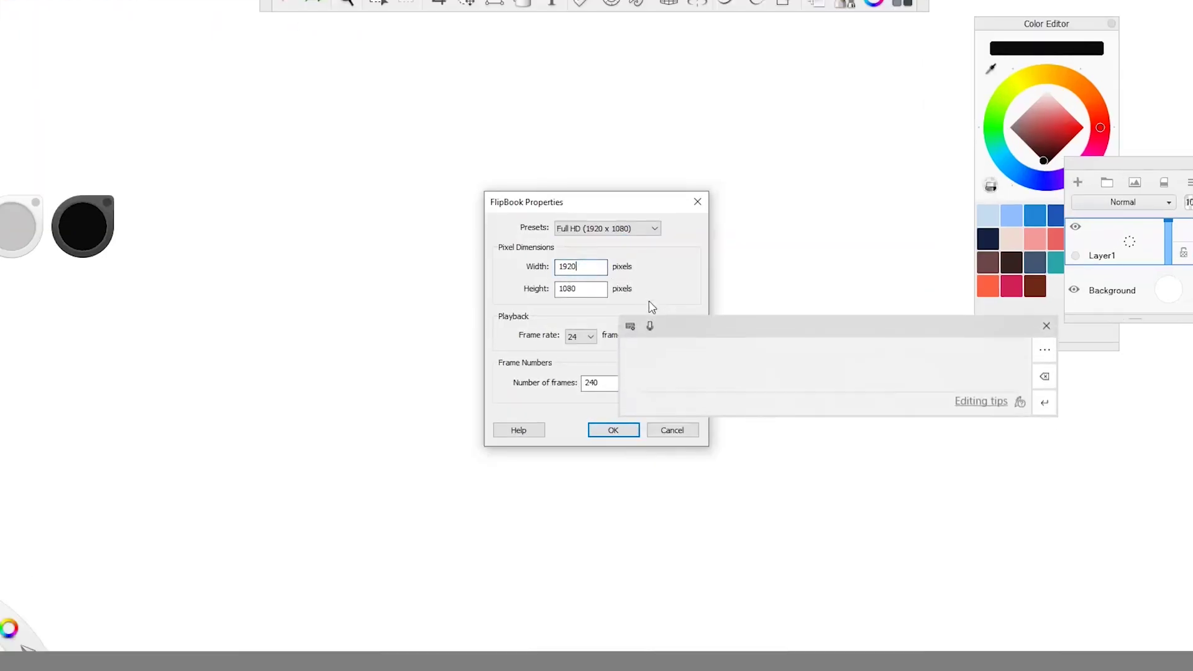
pyautogui.click(1047, 322)
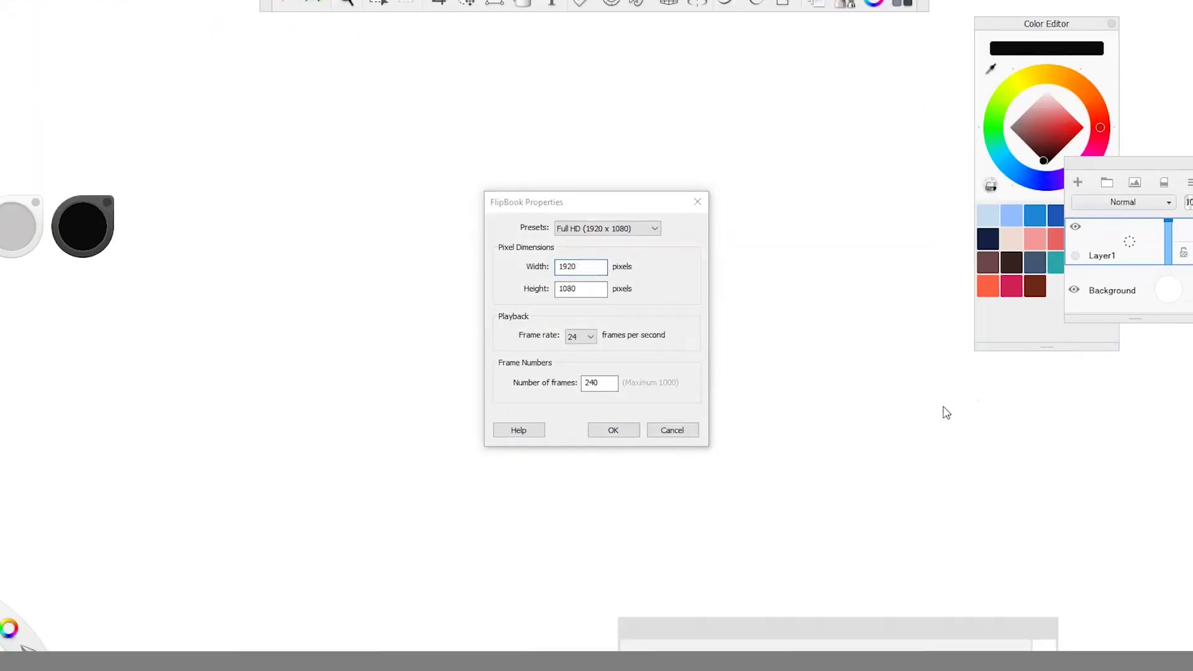
# Step: Set the FlipBook's playback frame rate to 12 frames per second
pyautogui.click(592, 337)
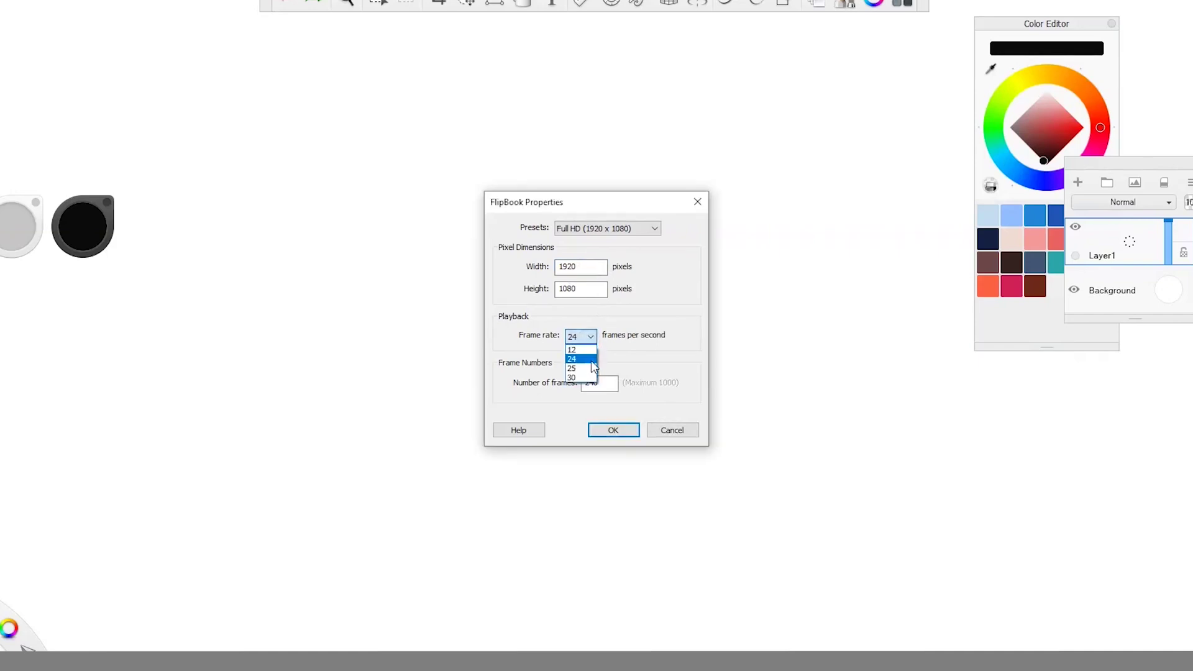
pyautogui.click(587, 351)
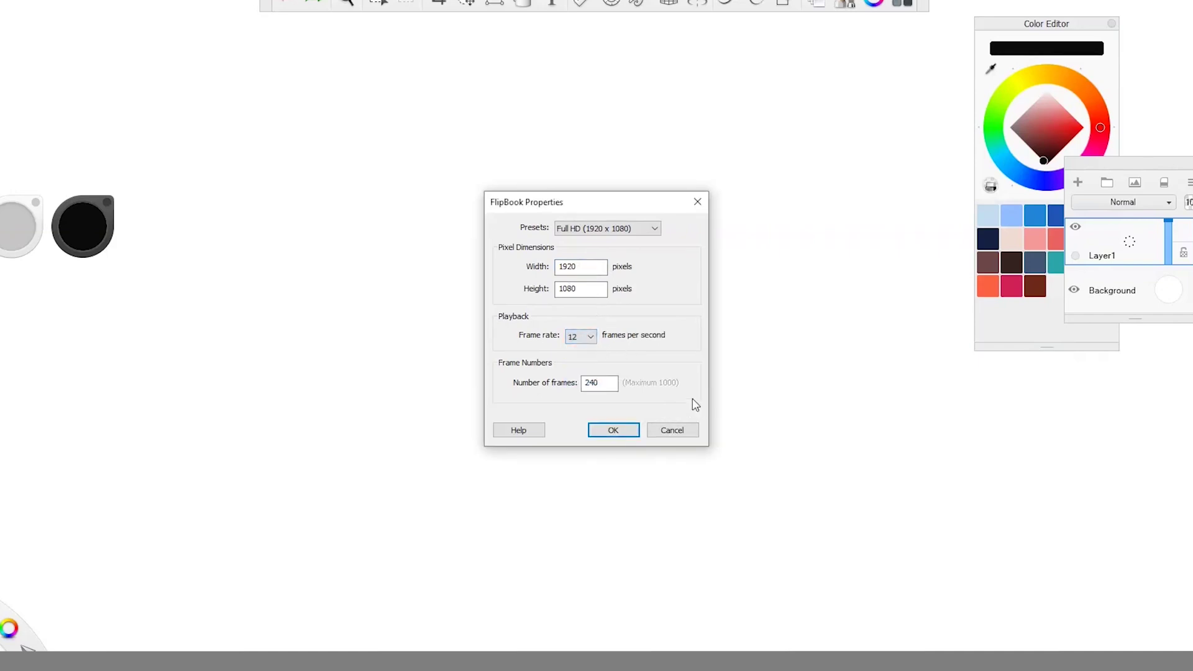
pyautogui.click(591, 337)
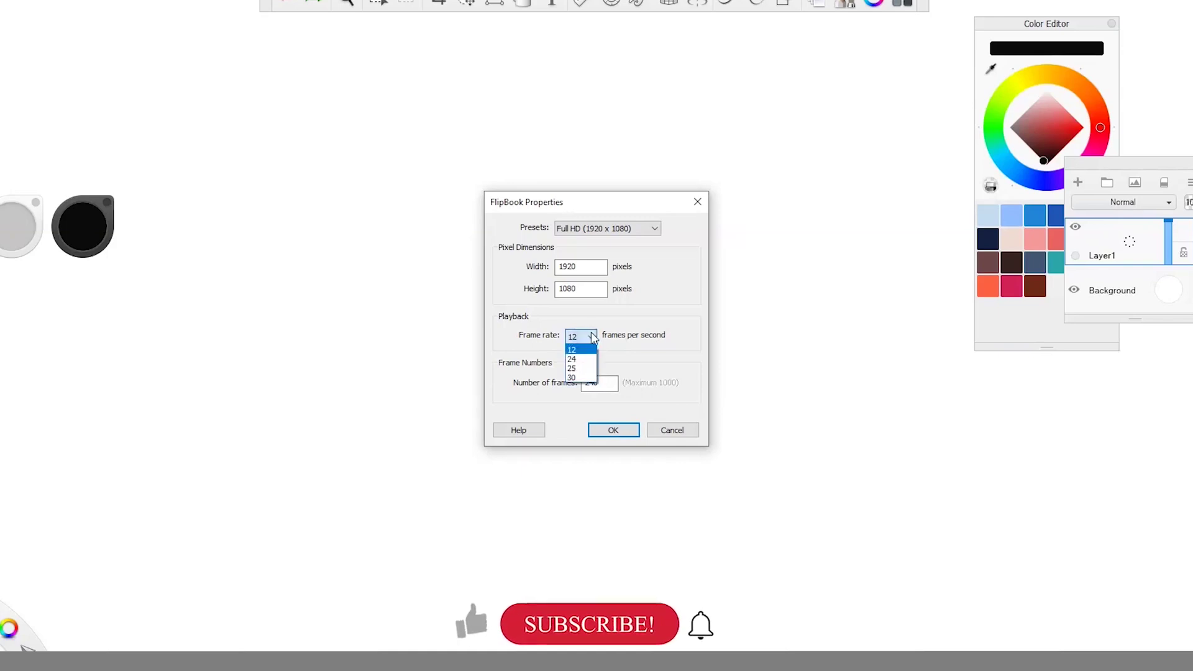
pyautogui.click(592, 337)
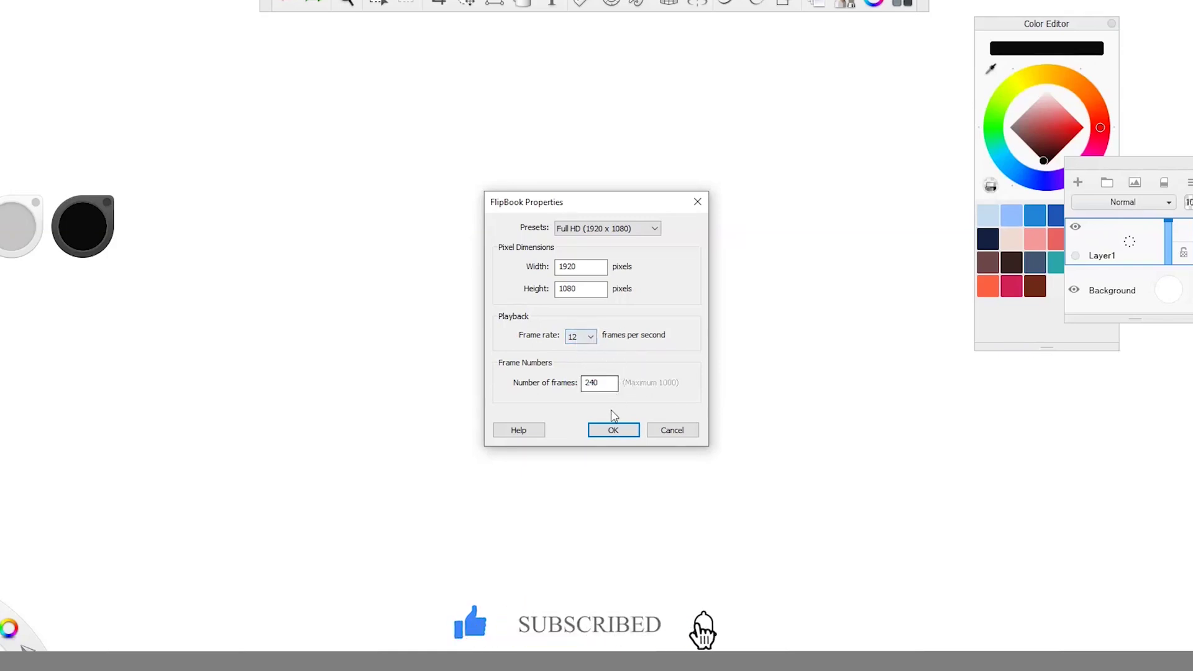
# Step: Set the number of frames to 24 and create the FlipBook
pyautogui.click(606, 384)
pyautogui.press('BackSpace')
pyautogui.press('BackSpace')
pyautogui.press('BackSpace')
pyautogui.write('24')
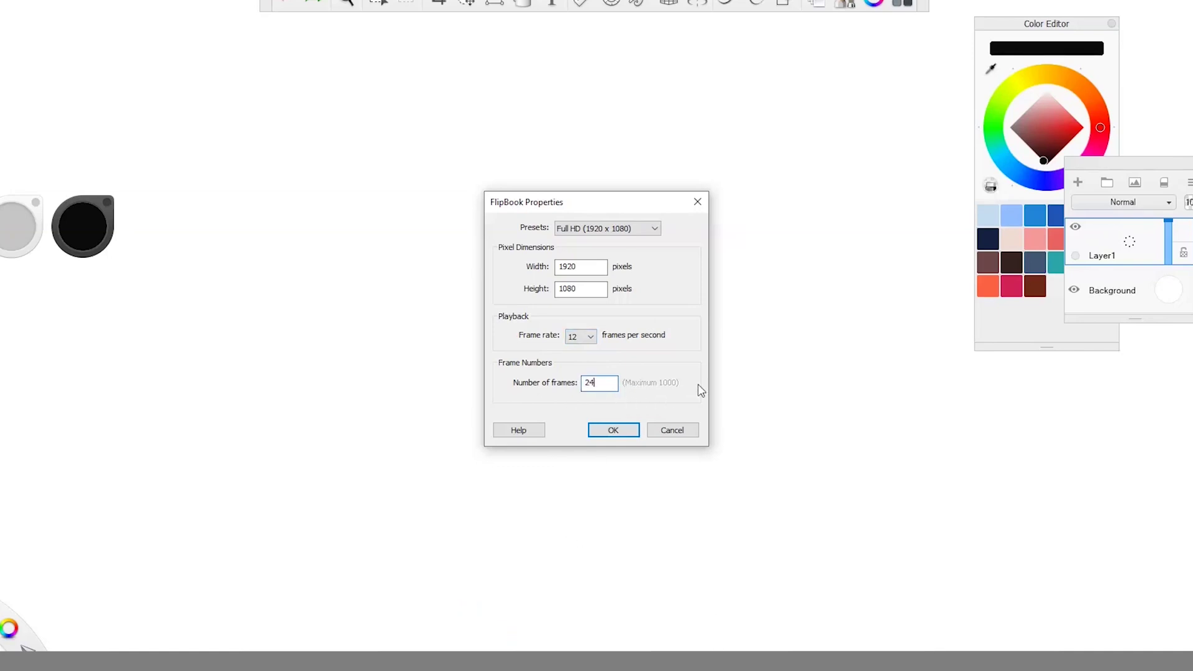
pyautogui.press('Return')
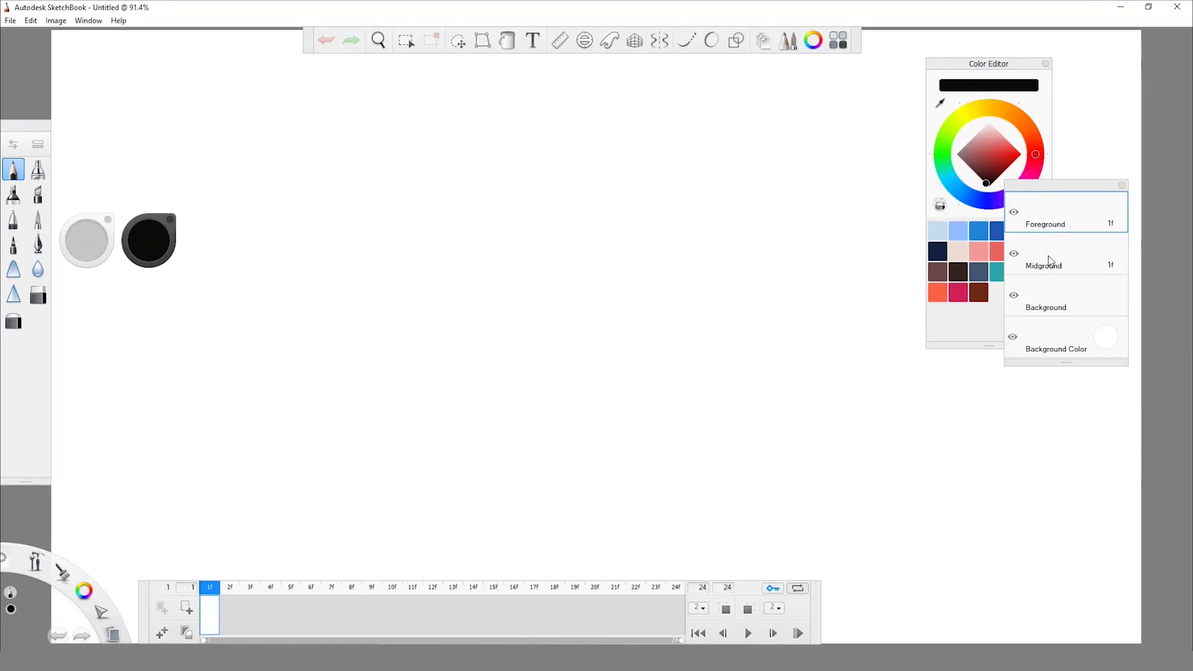
# Step: Draw a small round smiling face with two raised arms near the top of the canvas on frame 1
pyautogui.moveTo(735, 612); pyautogui.dragTo(771, 597)
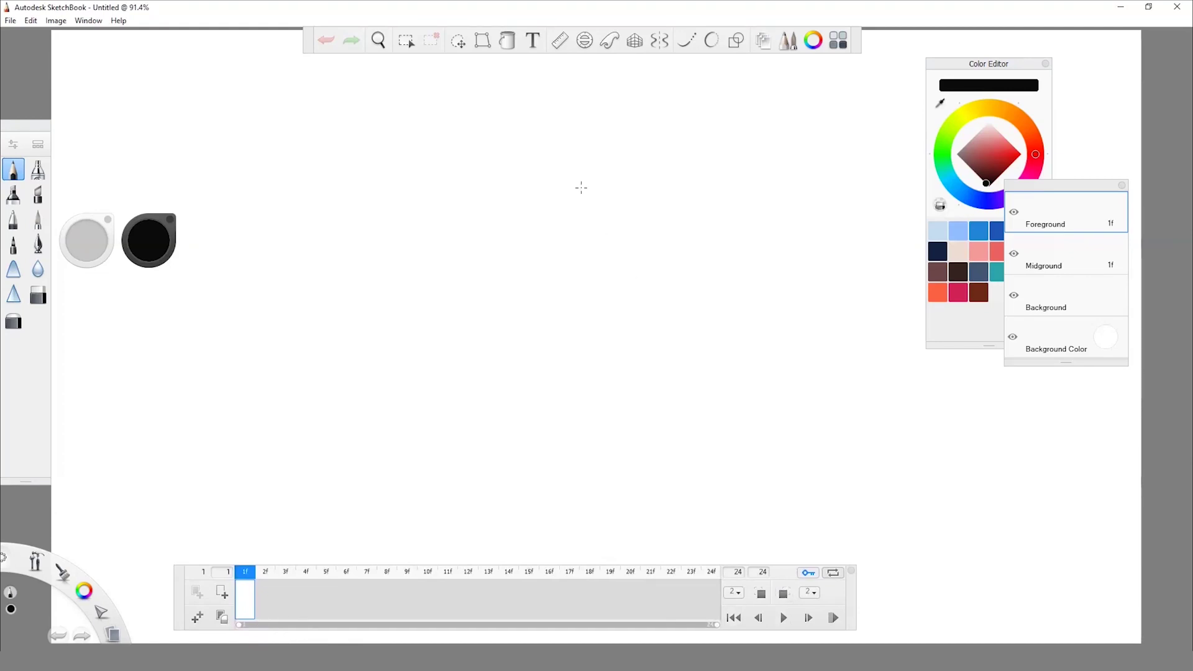
pyautogui.moveTo(529, 123); pyautogui.dragTo(559, 125)
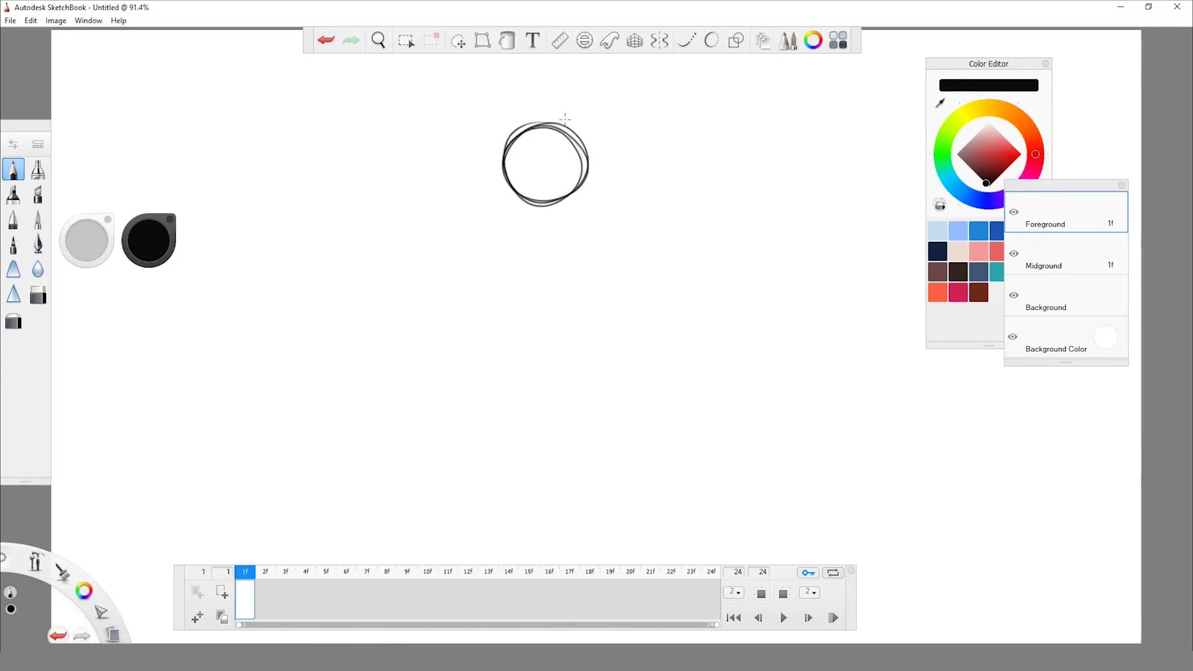
pyautogui.moveTo(502, 168); pyautogui.dragTo(480, 131)
pyautogui.moveTo(480, 128); pyautogui.dragTo(477, 123)
pyautogui.moveTo(591, 159); pyautogui.dragTo(595, 114)
pyautogui.moveTo(534, 146); pyautogui.dragTo(535, 159)
pyautogui.moveTo(545, 145); pyautogui.dragTo(546, 156)
pyautogui.moveTo(532, 167); pyautogui.dragTo(550, 168)
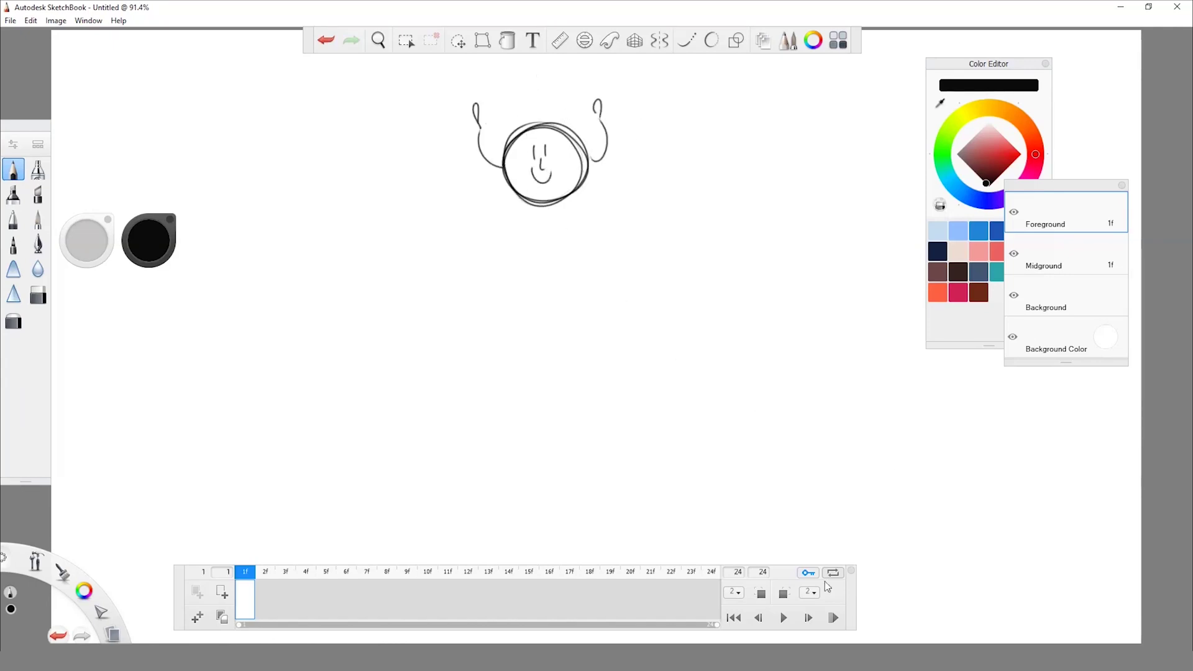
# Step: Add a blank keyframe at frame 2 and turn on onion skinning for both previous and following frames
pyautogui.click(267, 596)
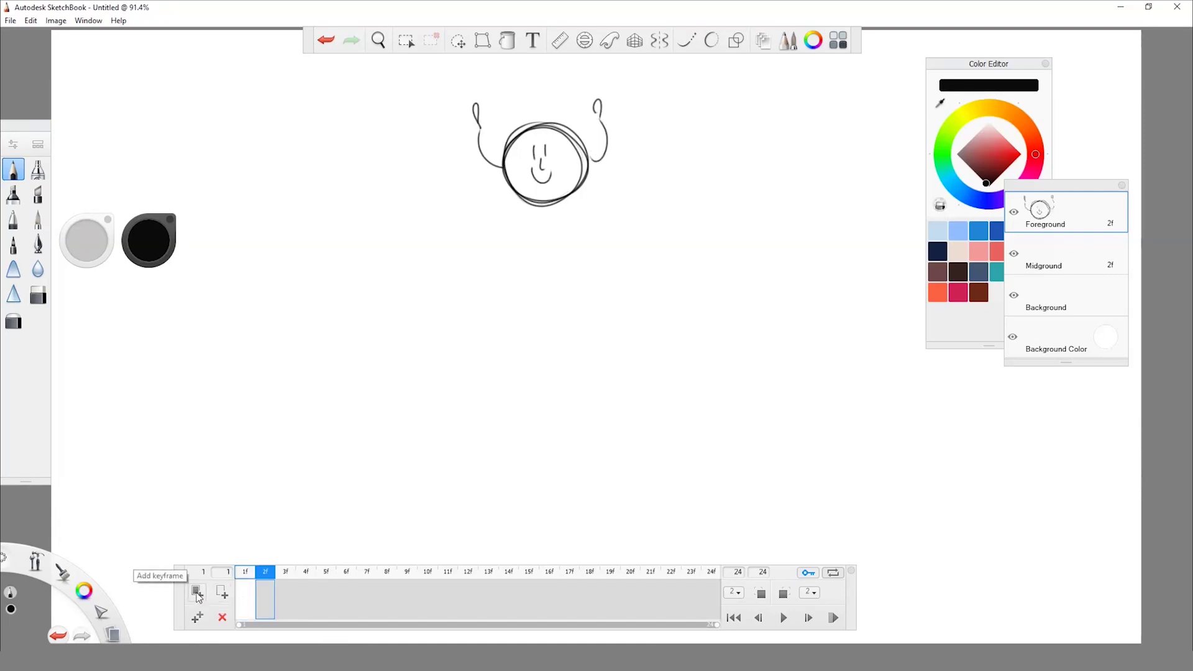
pyautogui.click(198, 594)
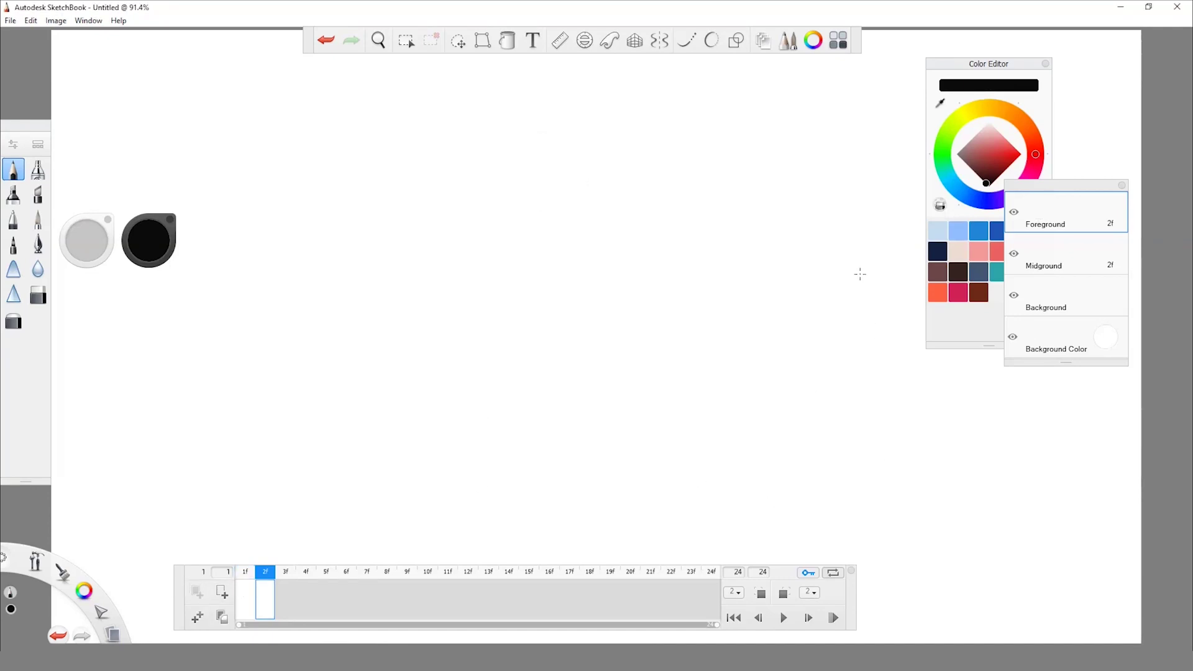
pyautogui.click(762, 595)
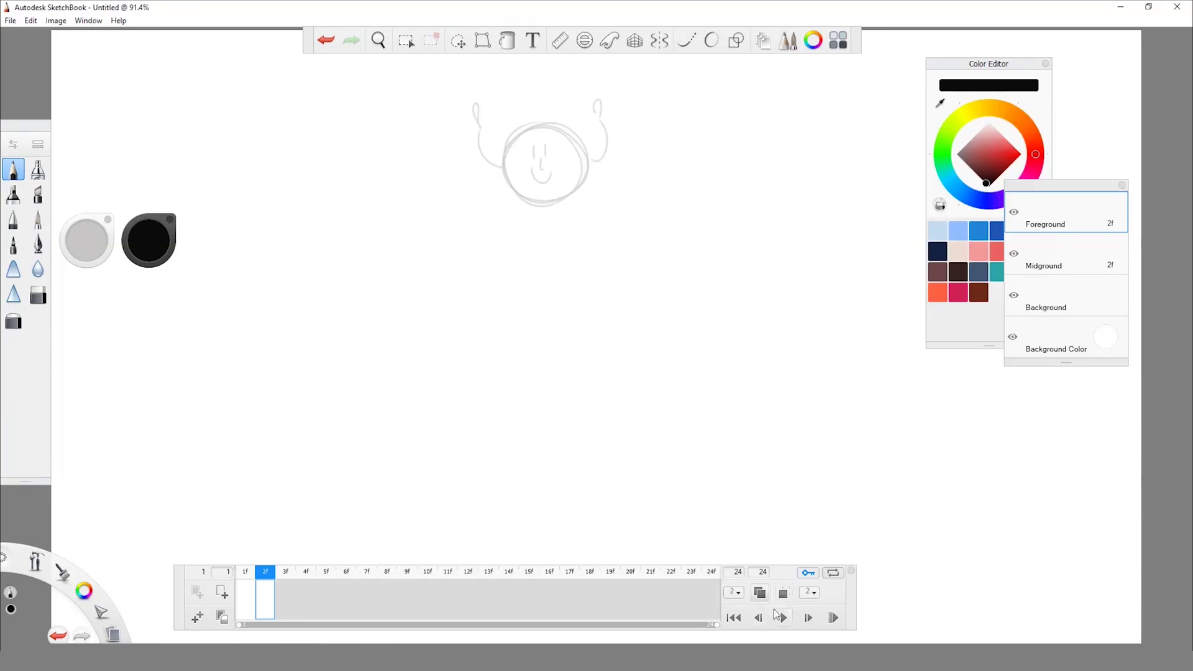
pyautogui.click(784, 593)
# Step: Redraw the smiling character with raised arms on frame 2, slightly lower than the onion-skinned first drawing
pyautogui.moveTo(513, 147)
pyautogui.mouseDown()
pyautogui.moveTo(582, 181)
pyautogui.moveTo(511, 186)
pyautogui.moveTo(559, 140)
pyautogui.moveTo(586, 217)
pyautogui.mouseUp()
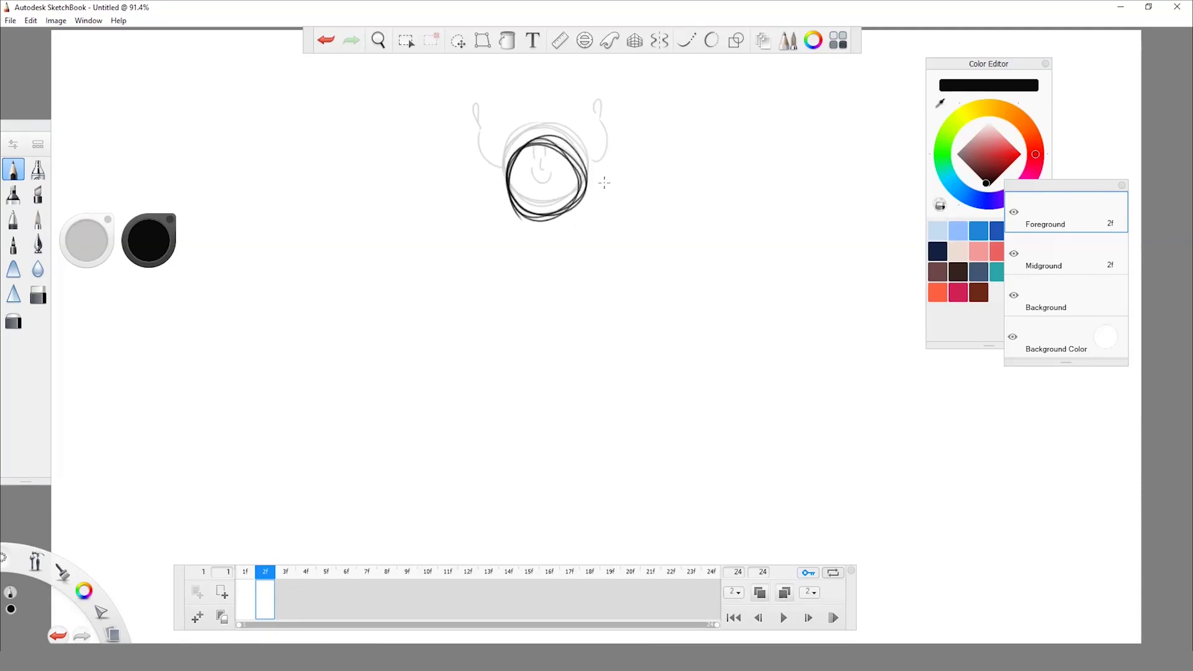
pyautogui.hotkey('ctrl', 'z')
pyautogui.moveTo(545, 148)
pyautogui.mouseDown()
pyautogui.moveTo(514, 208)
pyautogui.moveTo(558, 140)
pyautogui.mouseUp()
pyautogui.hotkey('ctrl', 'z')
pyautogui.moveTo(560, 226)
pyautogui.mouseDown()
pyautogui.moveTo(567, 150)
pyautogui.moveTo(529, 152)
pyautogui.moveTo(560, 190)
pyautogui.moveTo(481, 138)
pyautogui.moveTo(483, 117)
pyautogui.mouseUp()
pyautogui.moveTo(588, 186); pyautogui.dragTo(594, 130)
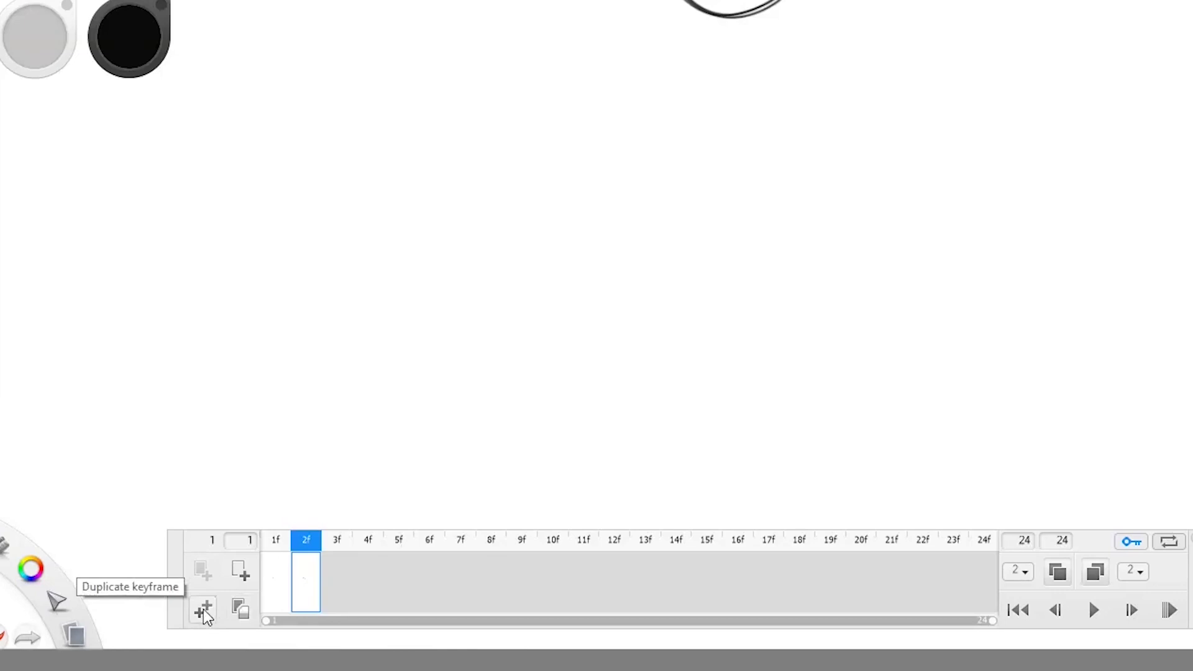
# Step: Duplicate the frame 2 keyframe into frame 3, move the character down with a slight vertical stretch, and compare the three frames
pyautogui.click(204, 612)
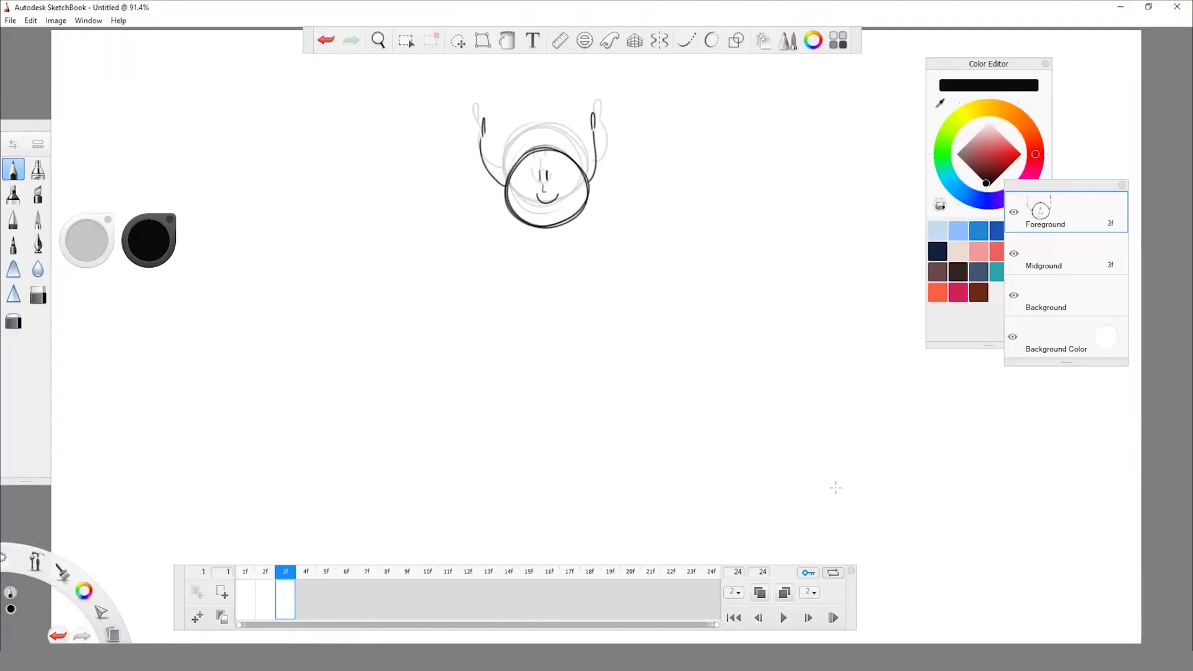
pyautogui.click(406, 40)
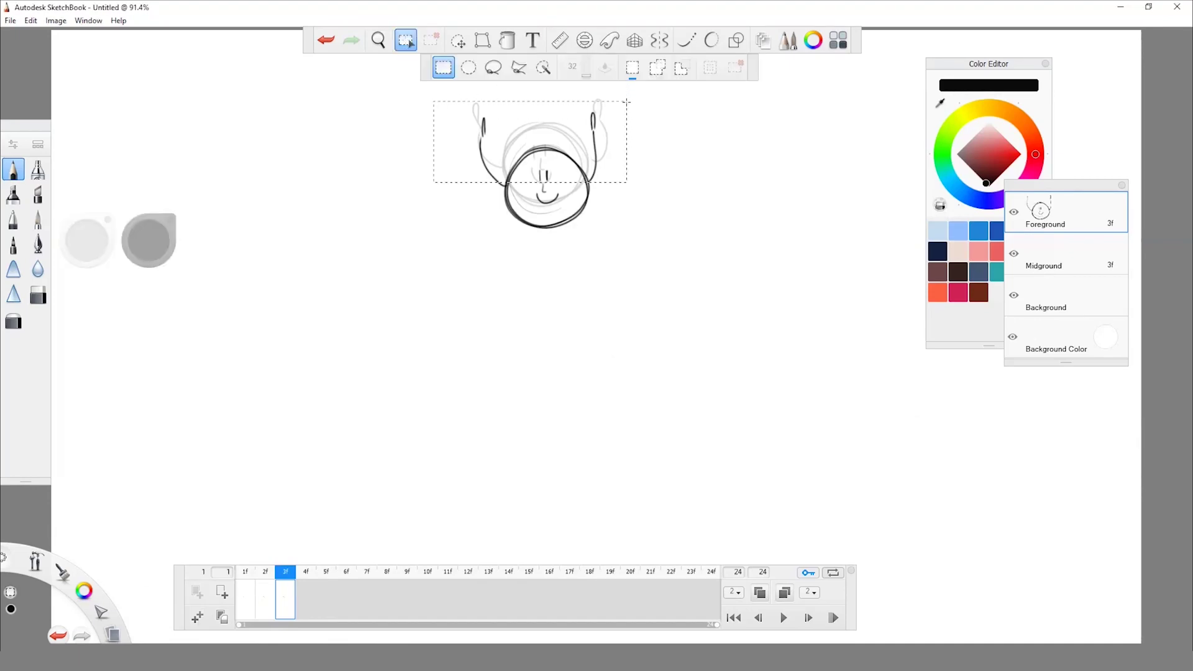
pyautogui.moveTo(627, 103)
pyautogui.mouseDown()
pyautogui.moveTo(437, 213)
pyautogui.moveTo(438, 255)
pyautogui.mouseUp()
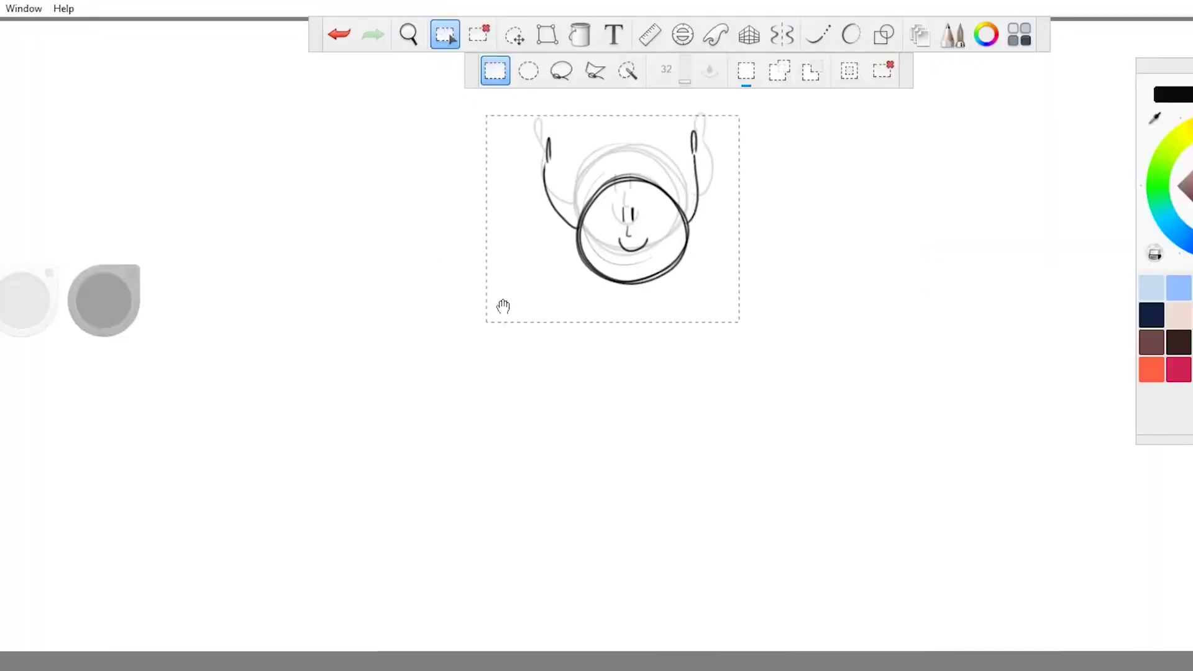
pyautogui.click(515, 35)
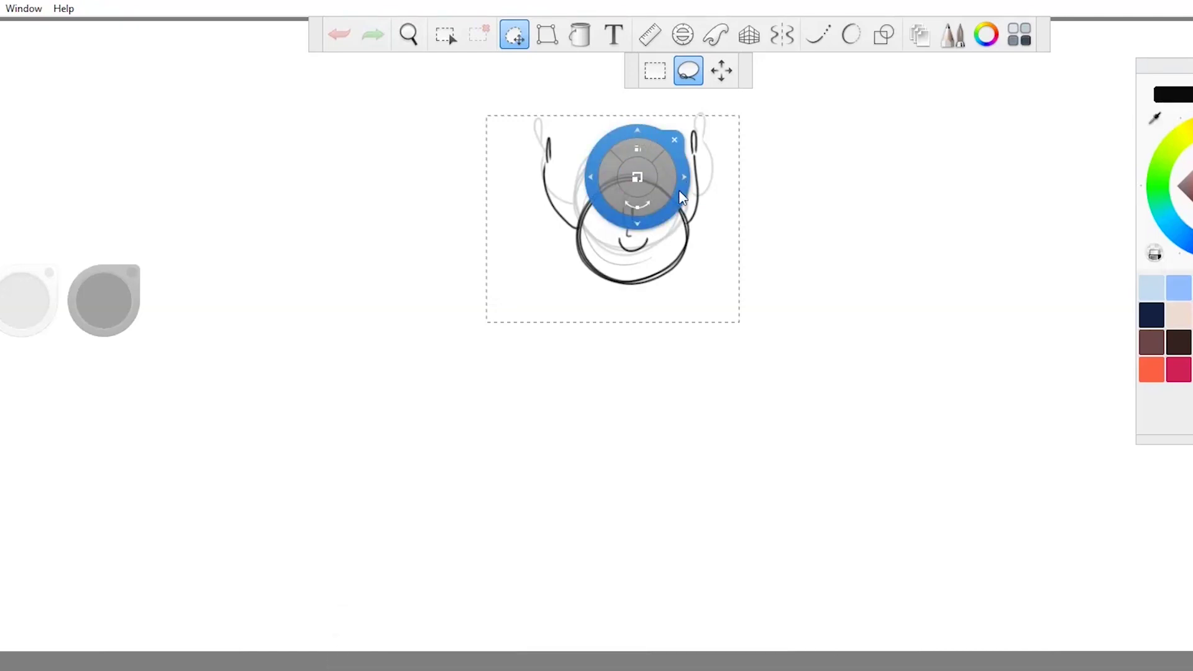
pyautogui.moveTo(642, 231); pyautogui.dragTo(642, 288)
pyautogui.moveTo(554, 186); pyautogui.dragTo(550, 179)
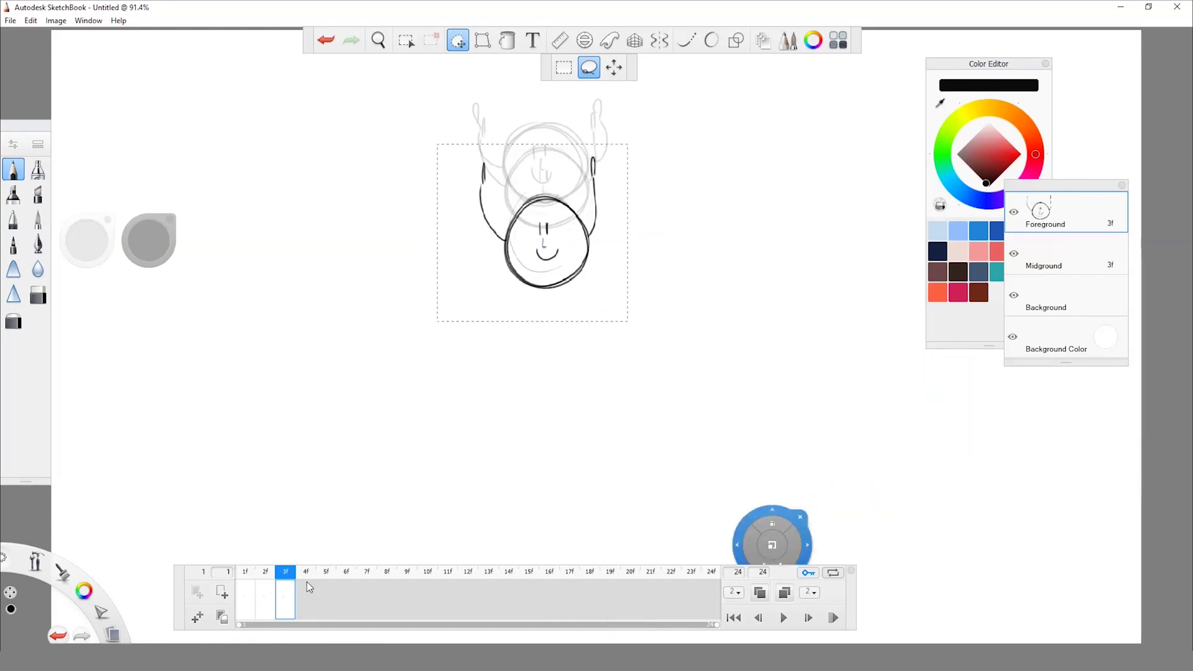
pyautogui.click(245, 597)
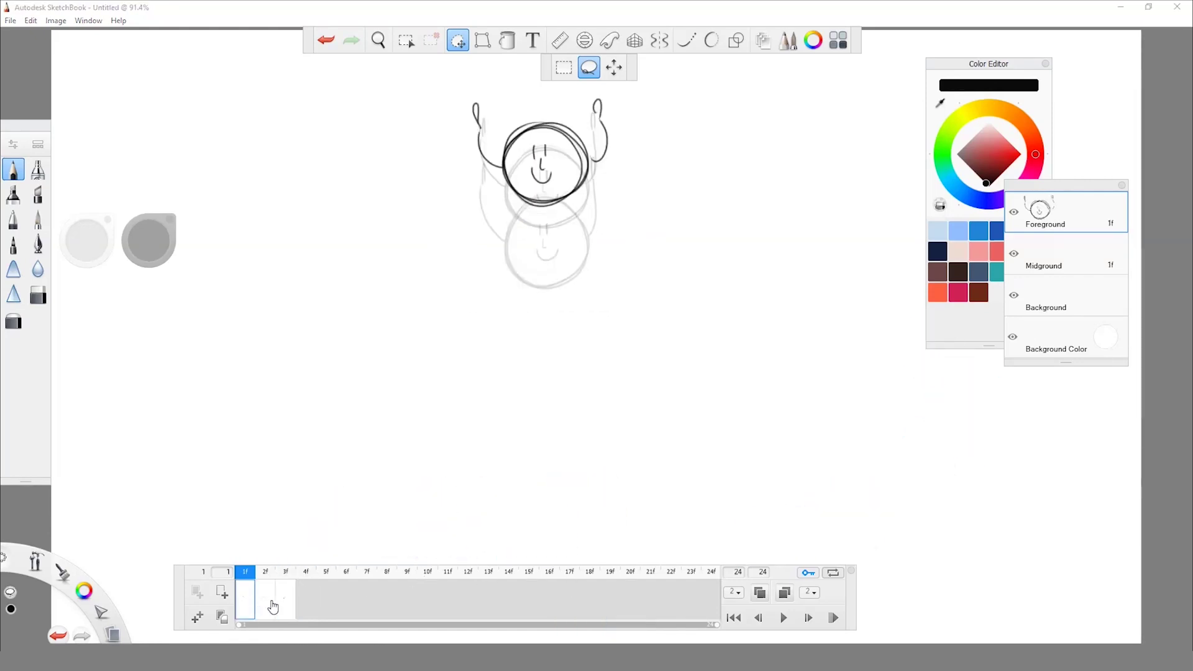
pyautogui.moveTo(265, 610); pyautogui.dragTo(293, 628)
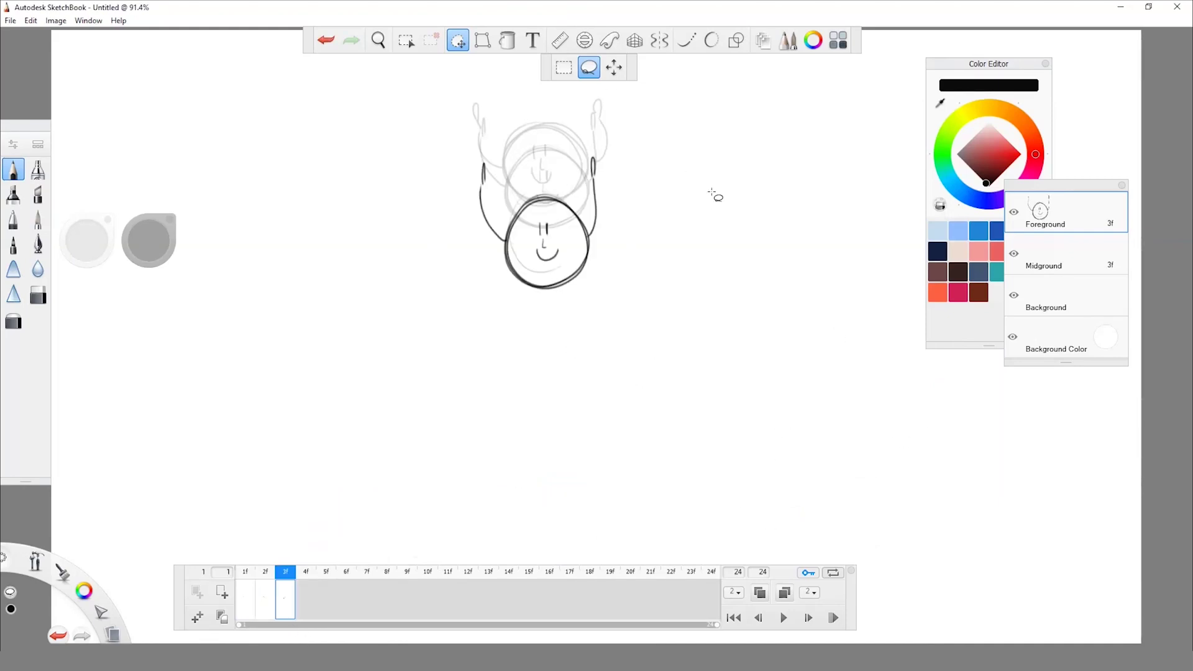
# Step: Duplicate the frame 3 keyframe into frame 4 and move the character farther down, stretched taller and narrower
pyautogui.click(198, 618)
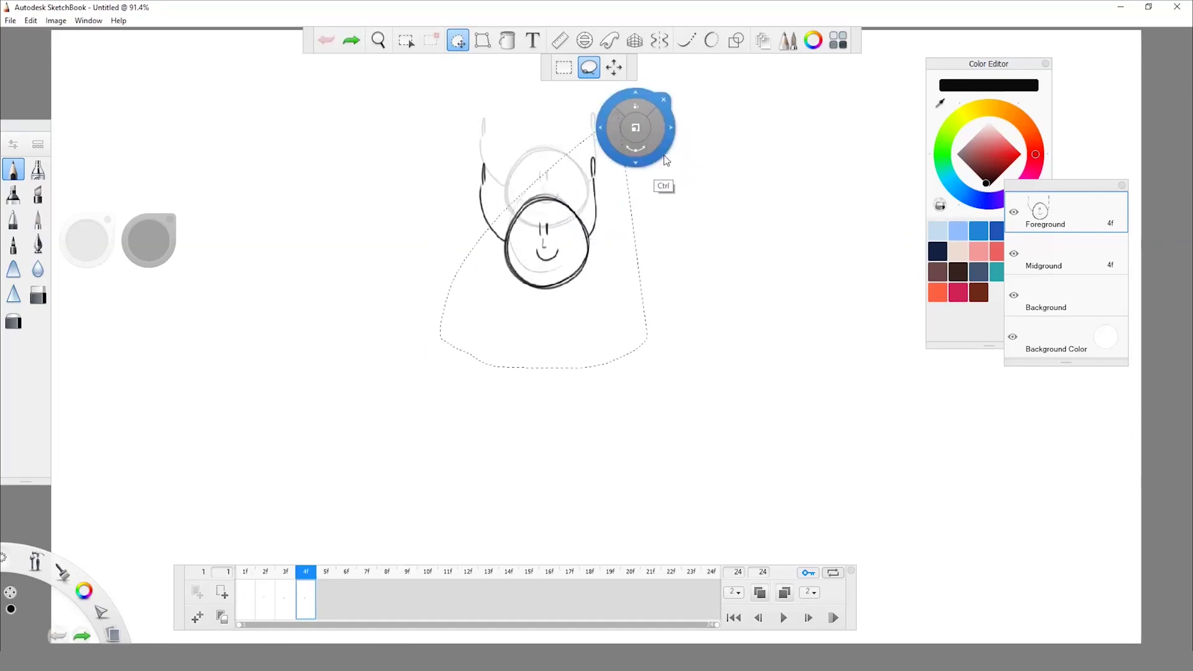
pyautogui.click(406, 41)
pyautogui.moveTo(648, 145); pyautogui.dragTo(441, 324)
pyautogui.press('v')
pyautogui.moveTo(579, 273); pyautogui.dragTo(579, 373)
pyautogui.moveTo(563, 243); pyautogui.dragTo(564, 219)
pyautogui.moveTo(656, 290); pyautogui.dragTo(647, 290)
pyautogui.moveTo(554, 388); pyautogui.dragTo(554, 378)
# Step: Create the falling pose on frame 5 by moving the duplicated character lower and stretching it further vertically
pyautogui.click(329, 582)
pyautogui.moveTo(612, 208); pyautogui.dragTo(594, 204)
pyautogui.moveTo(592, 420); pyautogui.dragTo(590, 562)
pyautogui.moveTo(570, 354); pyautogui.dragTo(570, 319)
pyautogui.moveTo(611, 501); pyautogui.dragTo(614, 501)
# Step: Create the landing pose on frame 6 by moving the duplicated character to the canvas bottom and squashing it wide and flat
pyautogui.moveTo(780, 579)
pyautogui.mouseDown()
pyautogui.moveTo(343, 353)
pyautogui.moveTo(484, 93)
pyautogui.moveTo(477, 67)
pyautogui.mouseUp()
pyautogui.click(406, 40)
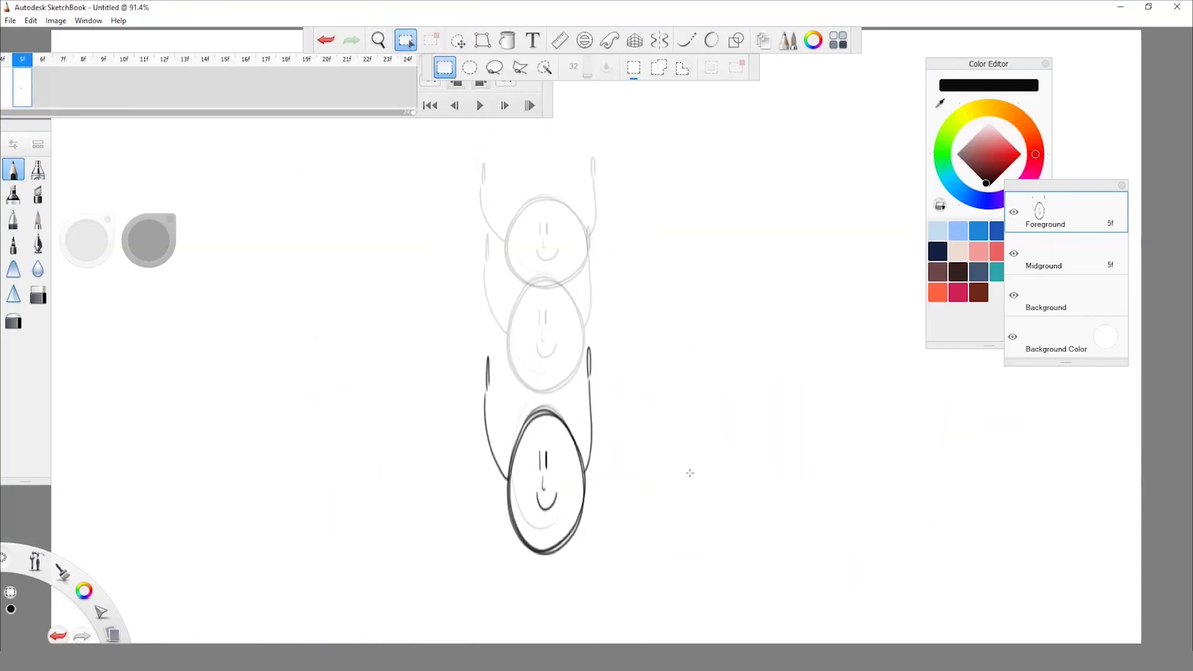
pyautogui.click(326, 41)
pyautogui.moveTo(548, 102); pyautogui.dragTo(664, 125)
pyautogui.click(30, 126)
pyautogui.moveTo(453, 568)
pyautogui.mouseDown()
pyautogui.moveTo(620, 339)
pyautogui.moveTo(570, 437)
pyautogui.moveTo(624, 499)
pyautogui.moveTo(613, 496)
pyautogui.mouseUp()
pyautogui.click(458, 41)
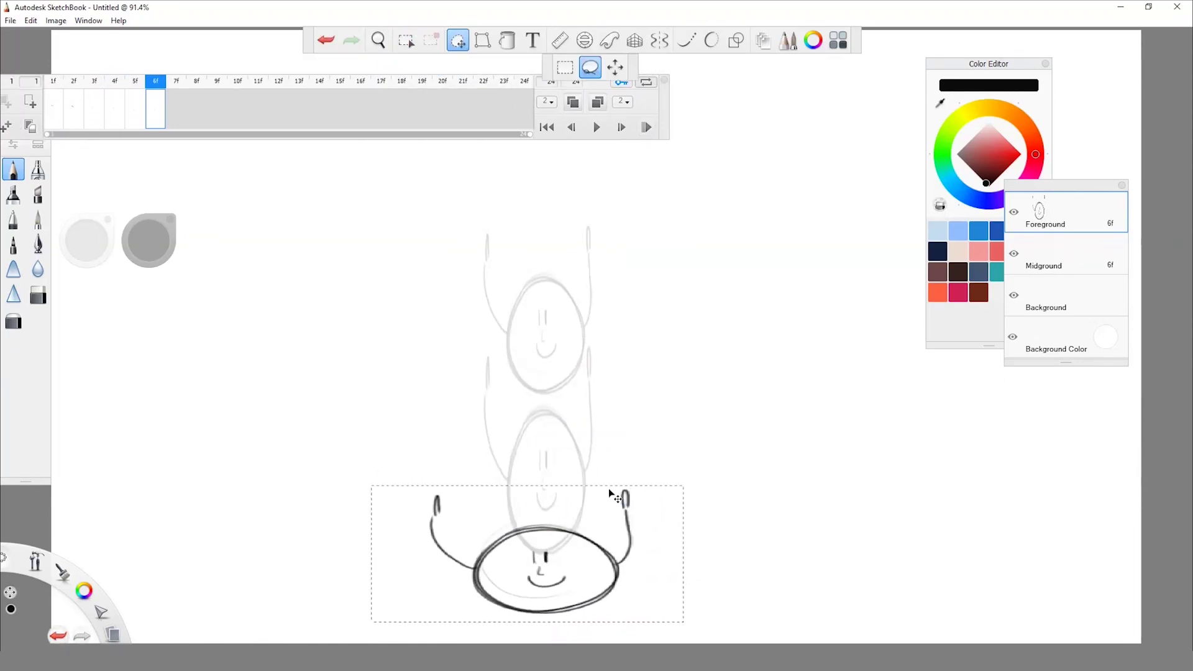
# Step: Play the FlipBook animation to preview the character's fall, and stop the playback
pyautogui.moveTo(847, 519)
pyautogui.mouseDown()
pyautogui.moveTo(847, 584)
pyautogui.moveTo(889, 509)
pyautogui.moveTo(668, 205)
pyautogui.moveTo(659, 224)
pyautogui.moveTo(631, 145)
pyautogui.mouseUp()
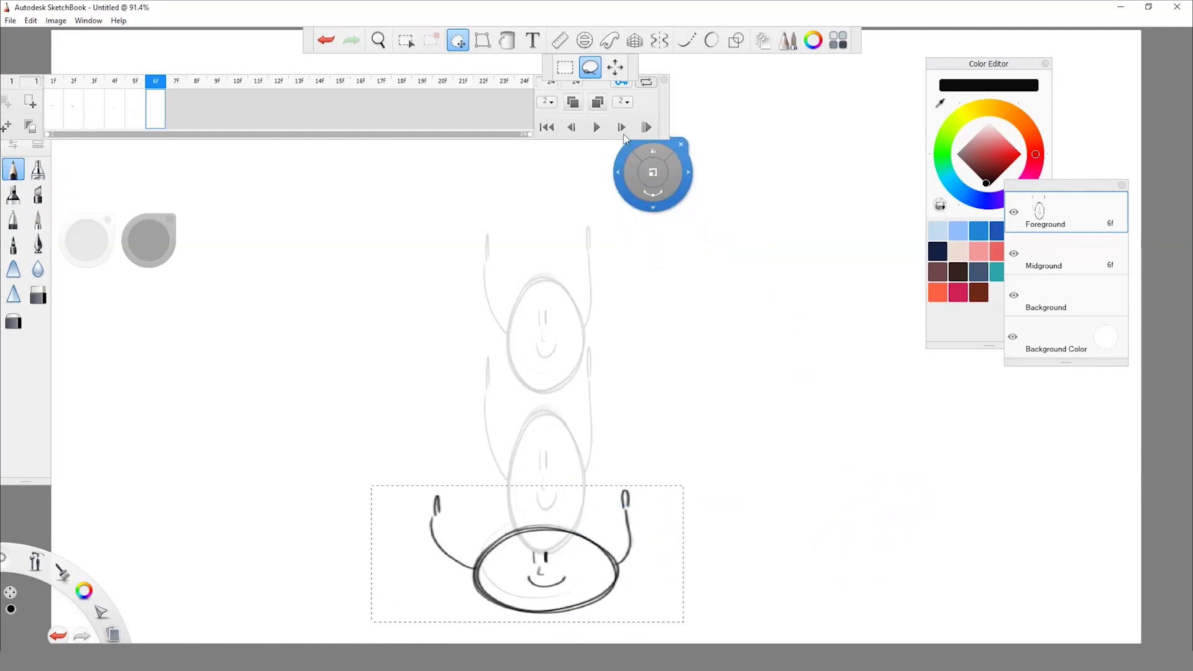
pyautogui.click(597, 127)
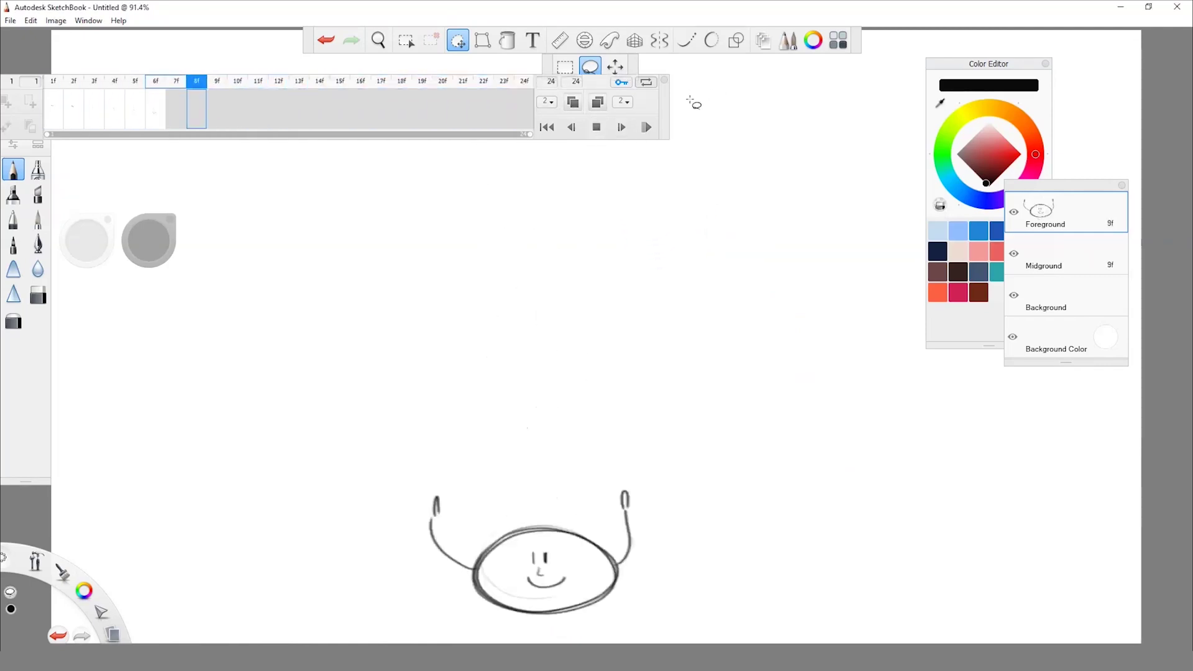
pyautogui.click(602, 132)
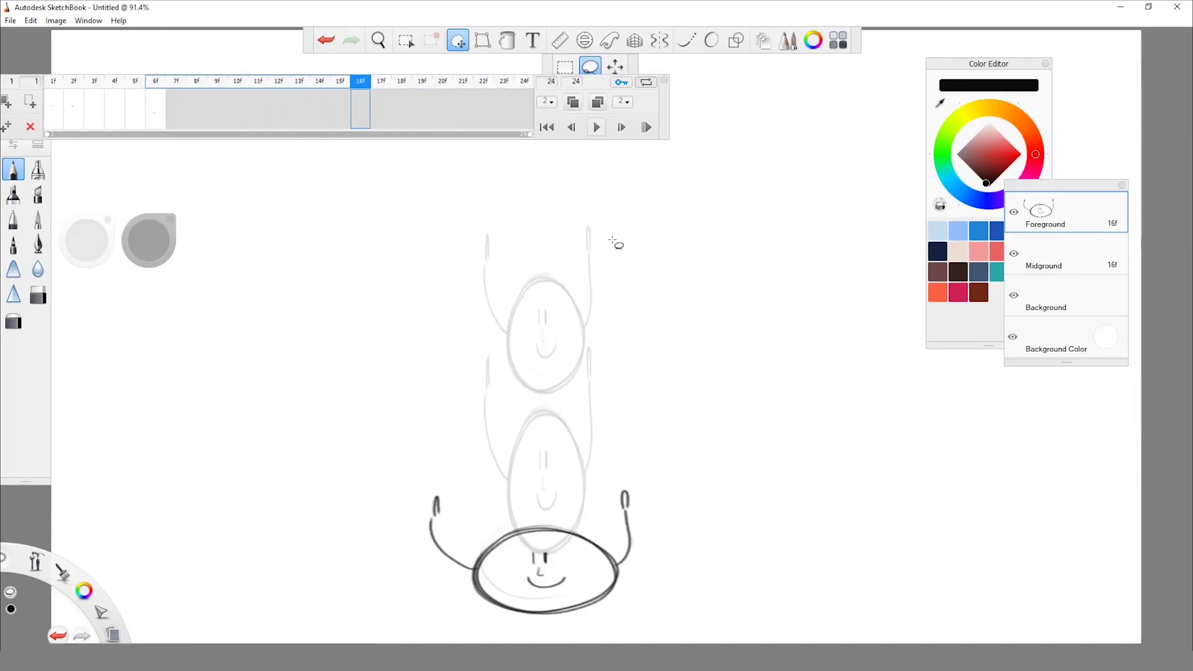
# Step: Duplicate the frame 5 stretched pose and rearrange the keyframes so the landing pose stays on frame 6 and the copy follows on frame 7
pyautogui.click(138, 109)
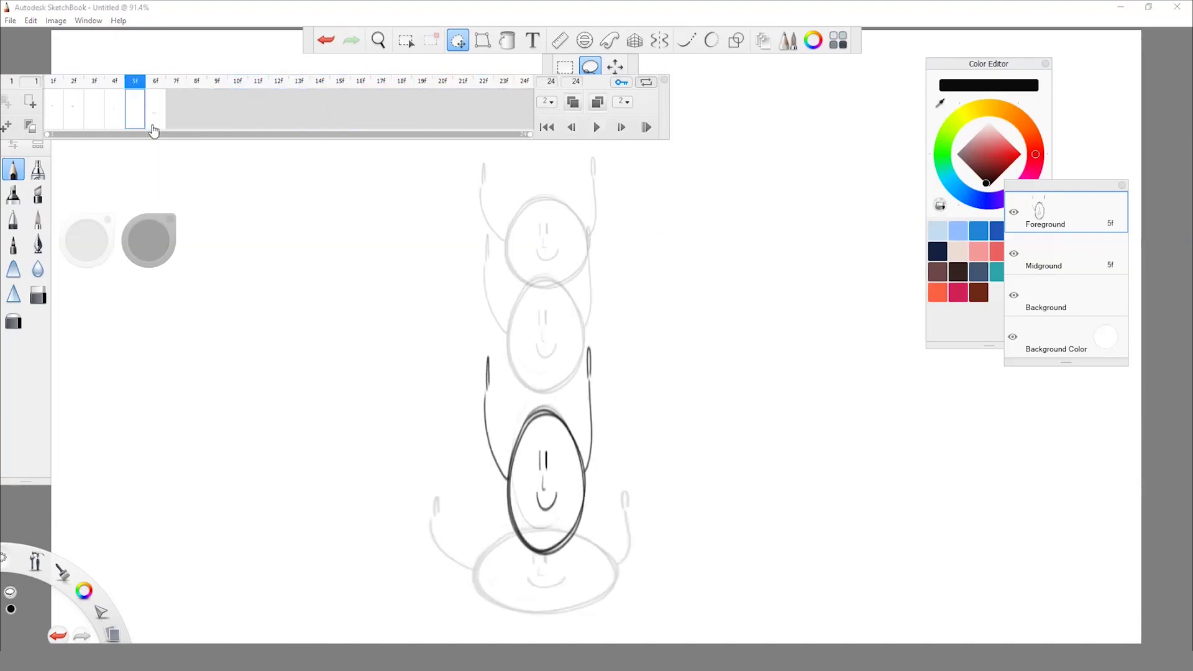
pyautogui.click(7, 128)
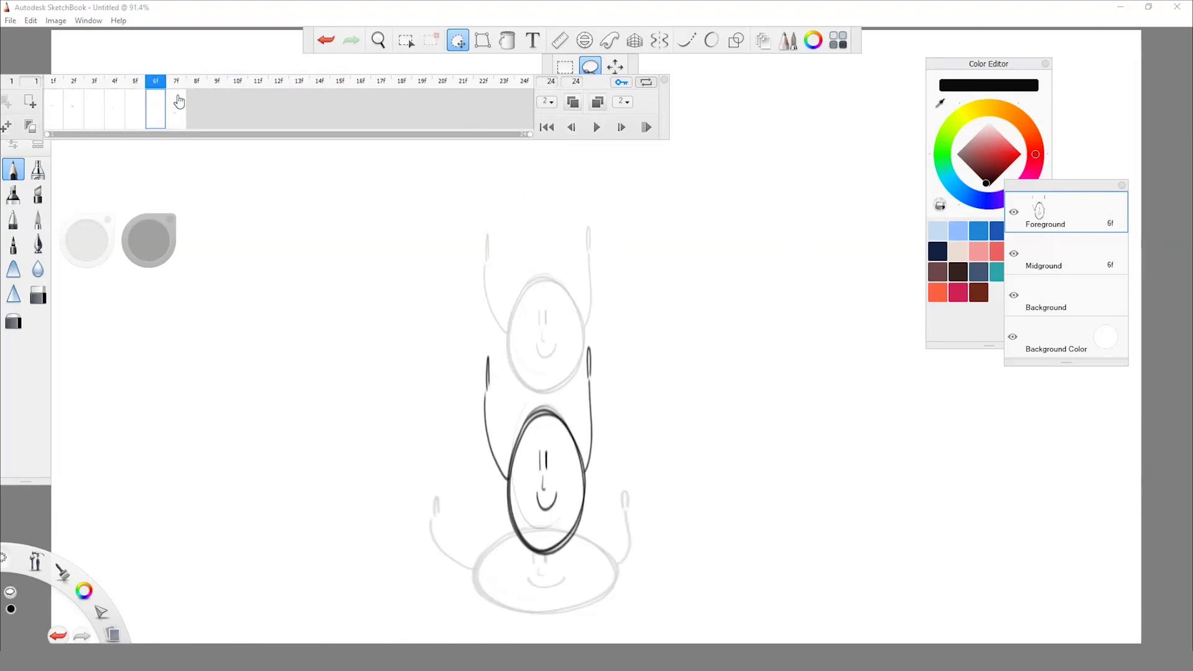
pyautogui.click(138, 120)
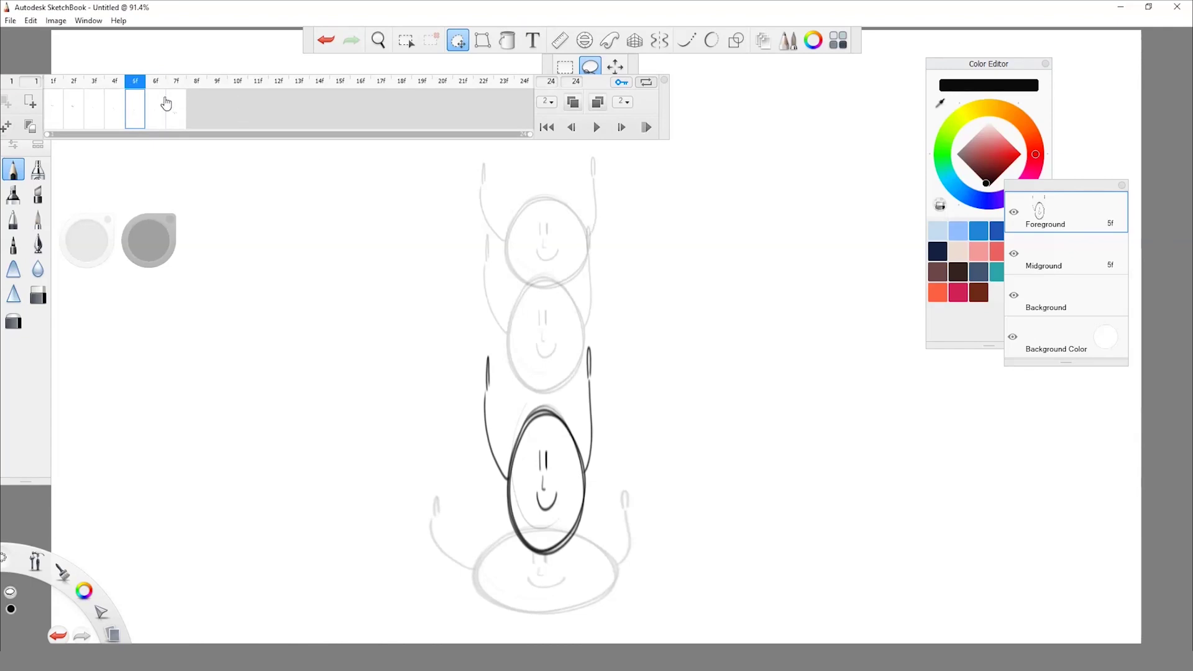
pyautogui.click(163, 112)
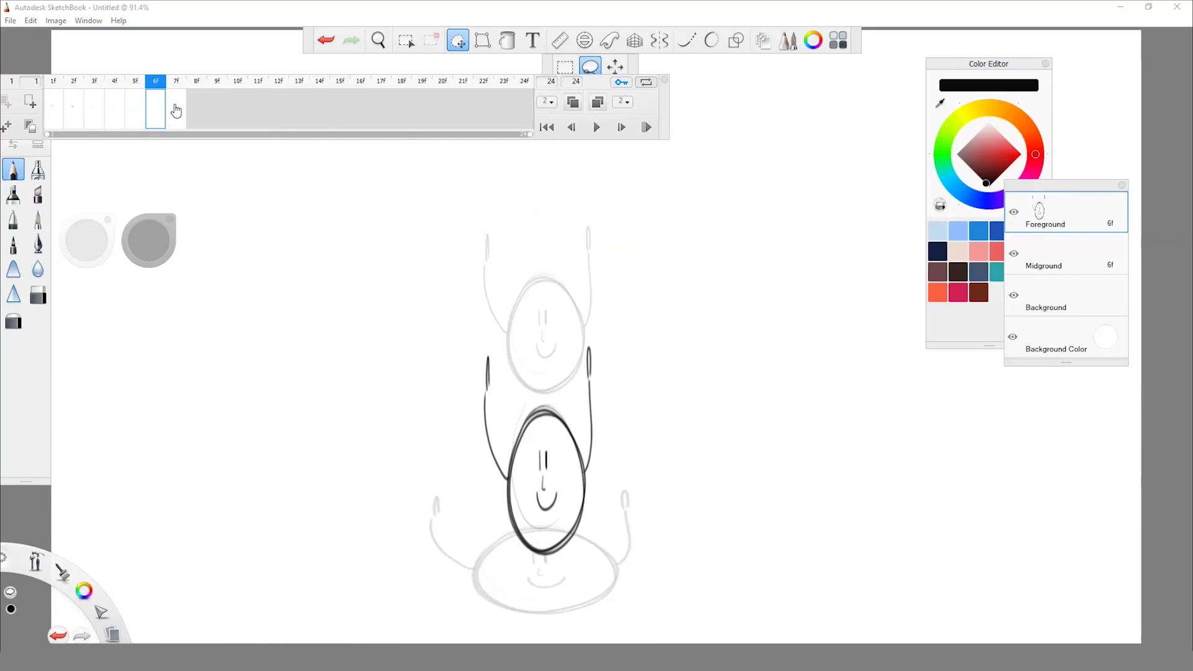
pyautogui.moveTo(176, 109); pyautogui.dragTo(196, 105)
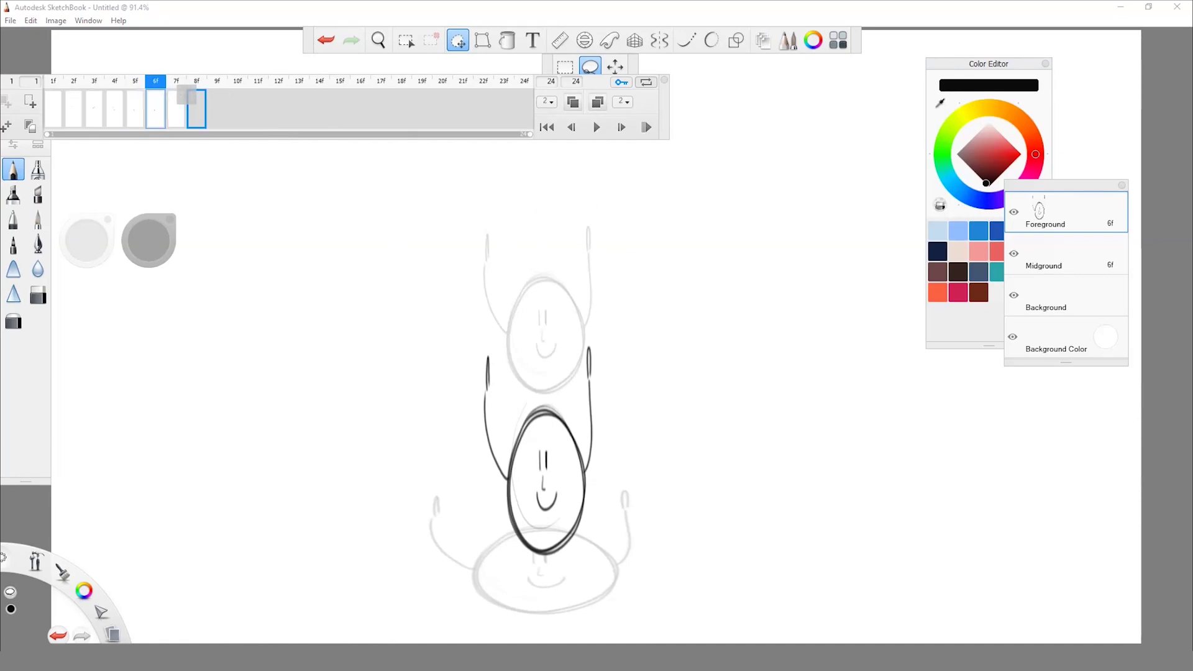
pyautogui.click(180, 110)
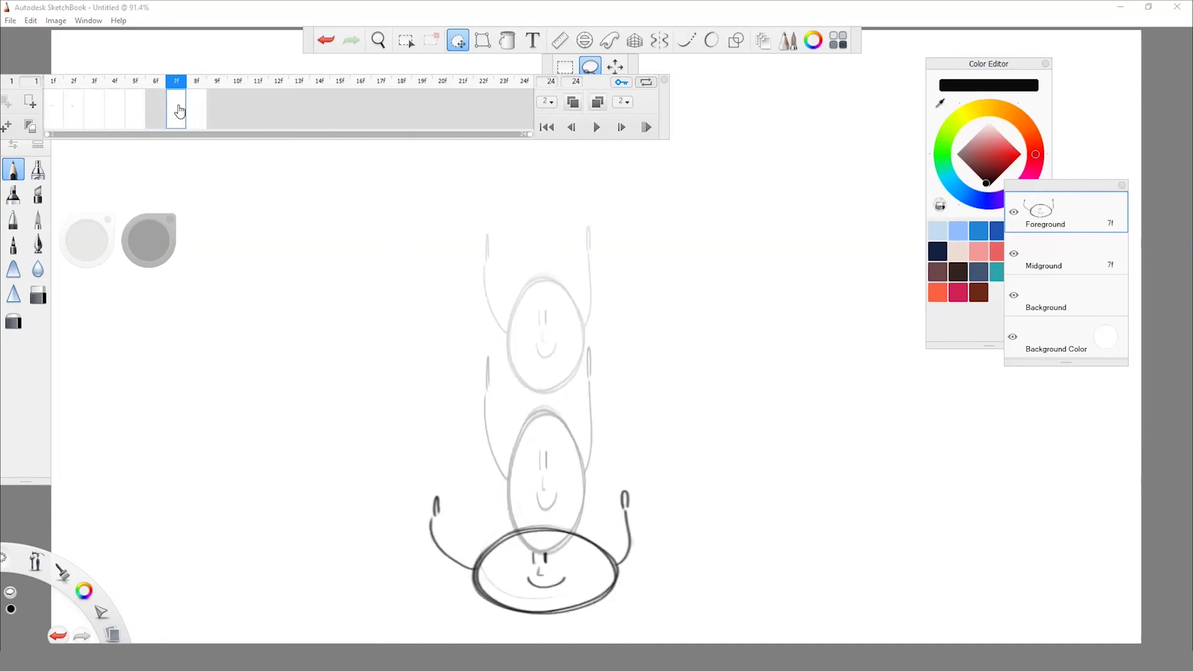
pyautogui.moveTo(179, 112); pyautogui.dragTo(153, 104)
pyautogui.click(178, 113)
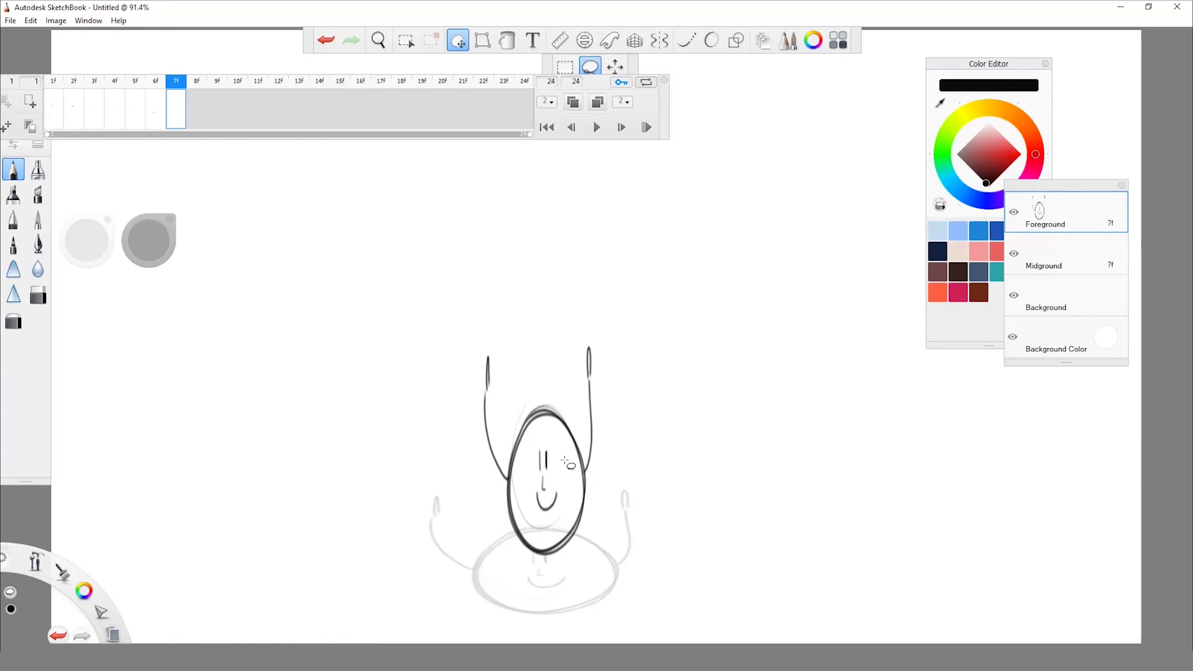
# Step: Select the whole character on frame 7 with a rectangular selection and nudge it slightly upward
pyautogui.click(406, 41)
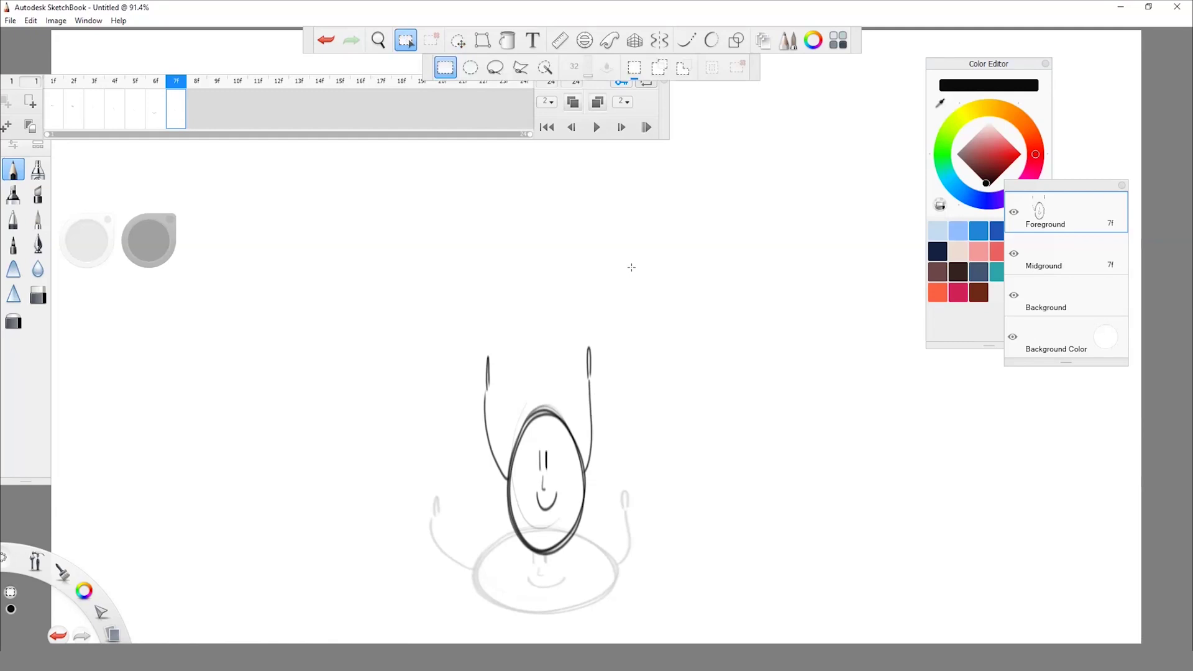
pyautogui.moveTo(631, 267); pyautogui.dragTo(446, 585)
pyautogui.click(458, 41)
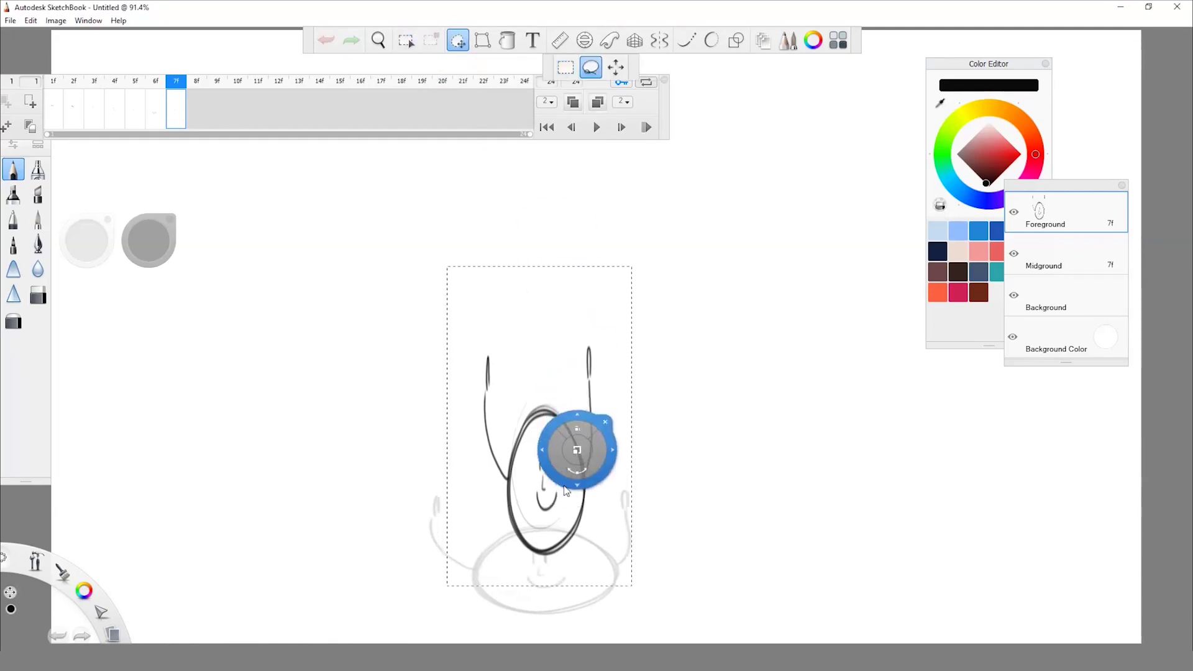
pyautogui.moveTo(577, 489)
pyautogui.mouseDown()
pyautogui.moveTo(577, 512)
pyautogui.moveTo(578, 478)
pyautogui.mouseUp()
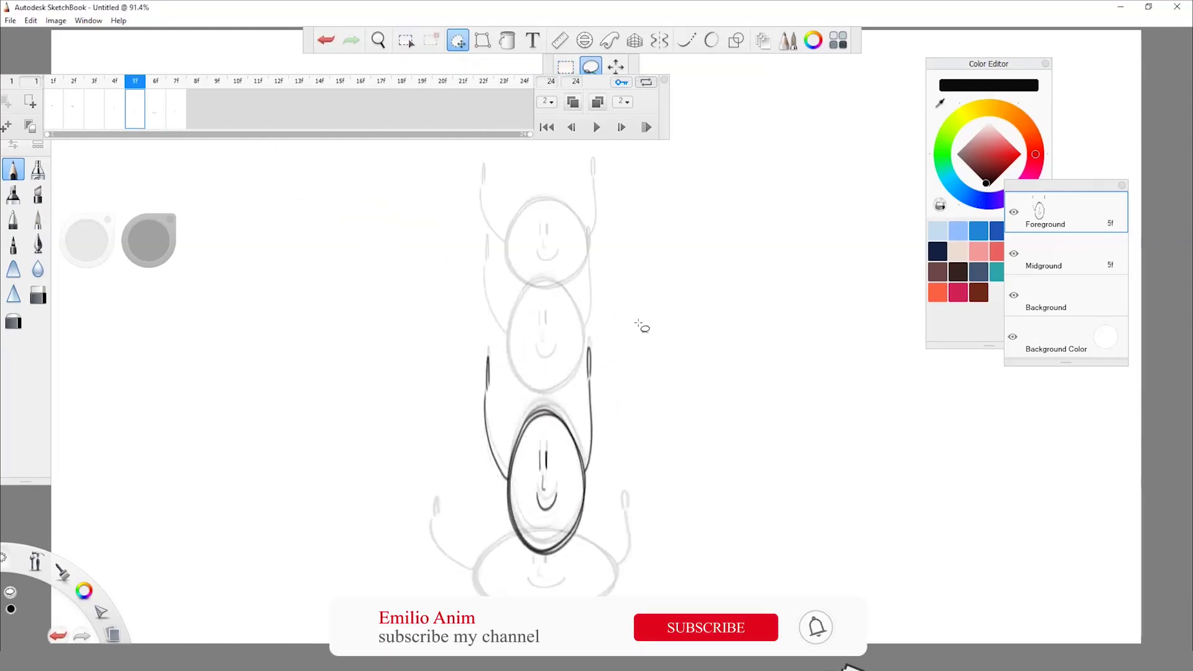
# Step: Lasso the character on frame 5, move it down toward the landing pose, and make it slightly narrower
pyautogui.moveTo(626, 335); pyautogui.dragTo(547, 609)
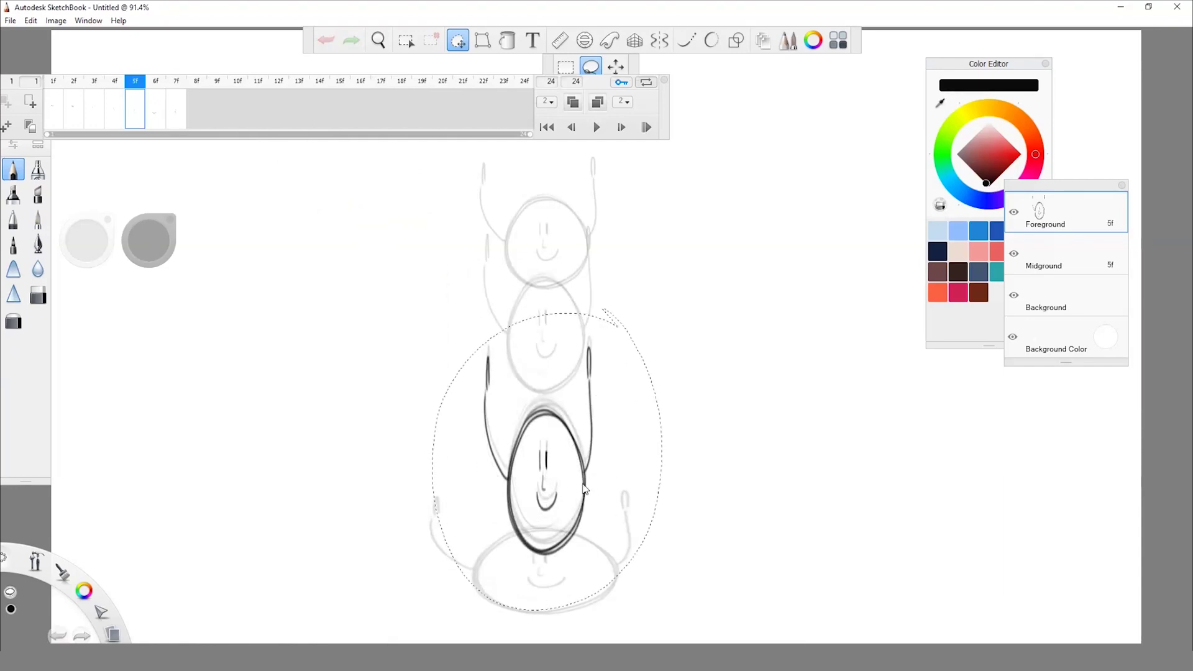
pyautogui.moveTo(585, 492)
pyautogui.mouseDown()
pyautogui.moveTo(607, 498)
pyautogui.moveTo(614, 481)
pyautogui.mouseUp()
pyautogui.moveTo(593, 533); pyautogui.dragTo(598, 545)
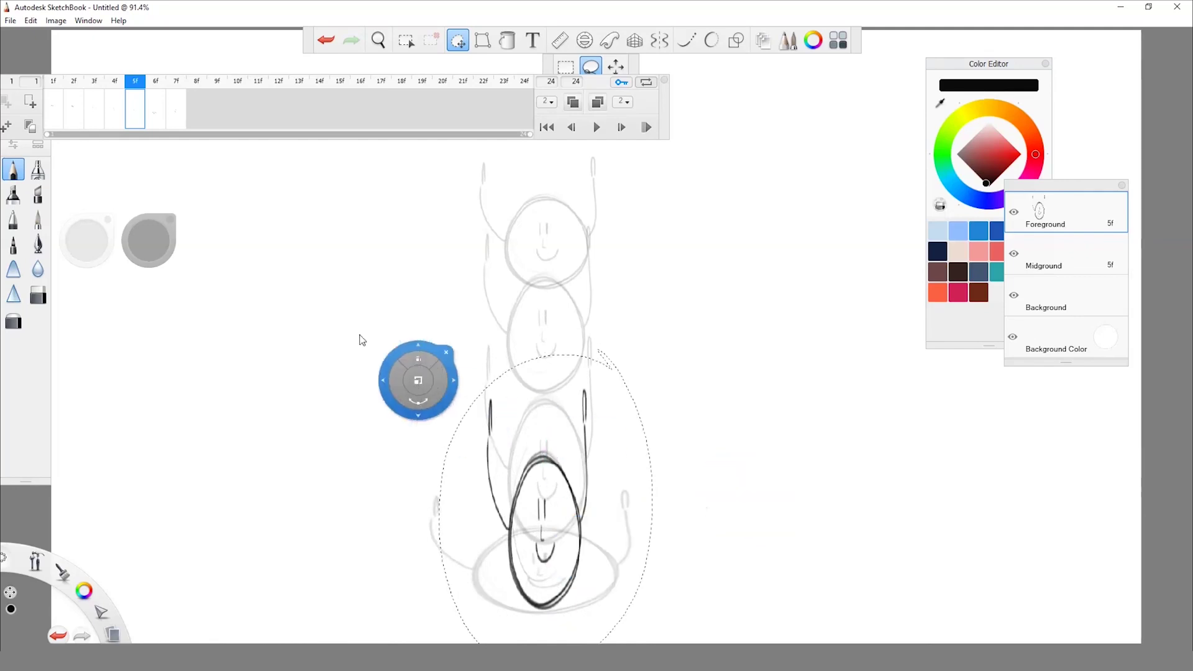
# Step: Duplicate the frame 7 pose into frame 8, raise and shorten the character there, and show 10 previous onion-skin frames
pyautogui.click(158, 107)
pyautogui.click(175, 120)
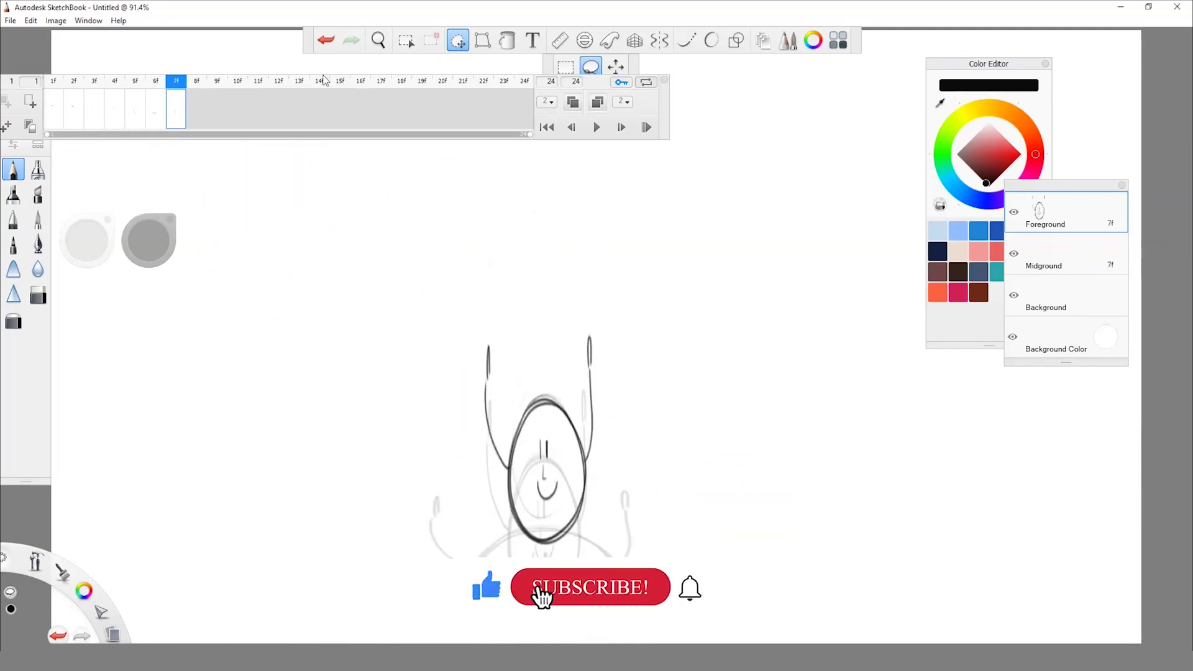
pyautogui.click(31, 124)
pyautogui.moveTo(589, 294); pyautogui.dragTo(628, 316)
pyautogui.click(550, 102)
pyautogui.click(552, 114)
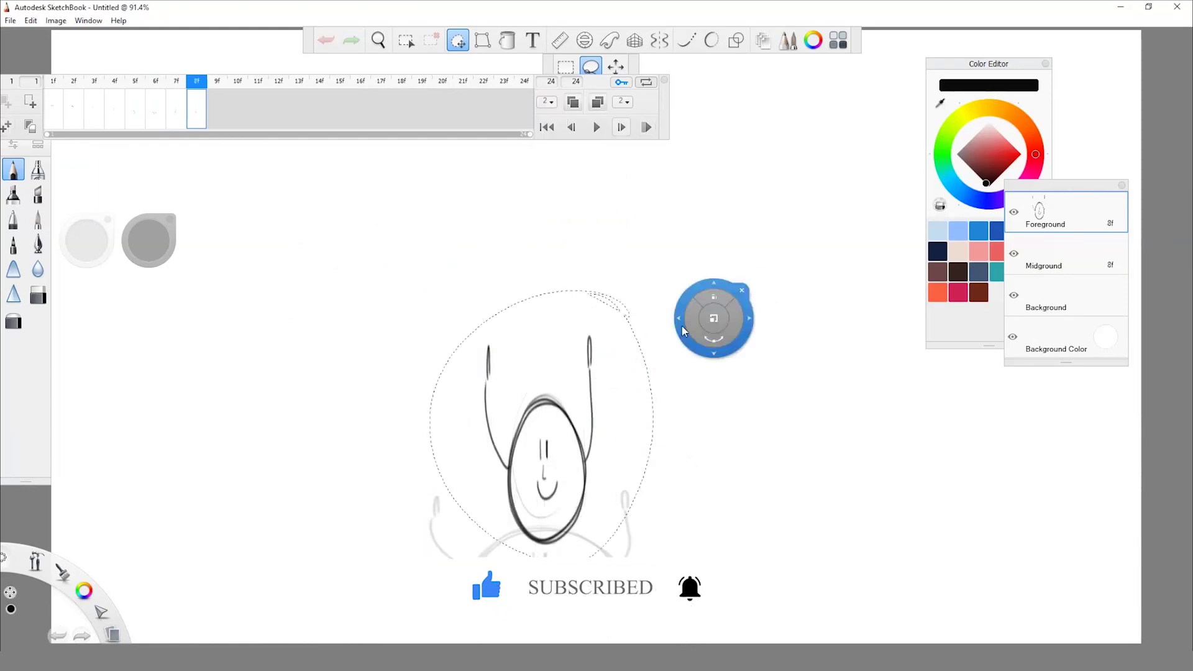
pyautogui.click(552, 102)
pyautogui.click(557, 207)
pyautogui.moveTo(592, 504); pyautogui.dragTo(593, 405)
pyautogui.moveTo(603, 236); pyautogui.dragTo(605, 263)
# Step: Move the timeline below the drawing, and duplicate the rising pose into frame 9 with the character higher and rounder
pyautogui.moveTo(593, 91); pyautogui.dragTo(805, 625)
pyautogui.click(242, 659)
pyautogui.moveTo(595, 187); pyautogui.dragTo(621, 197)
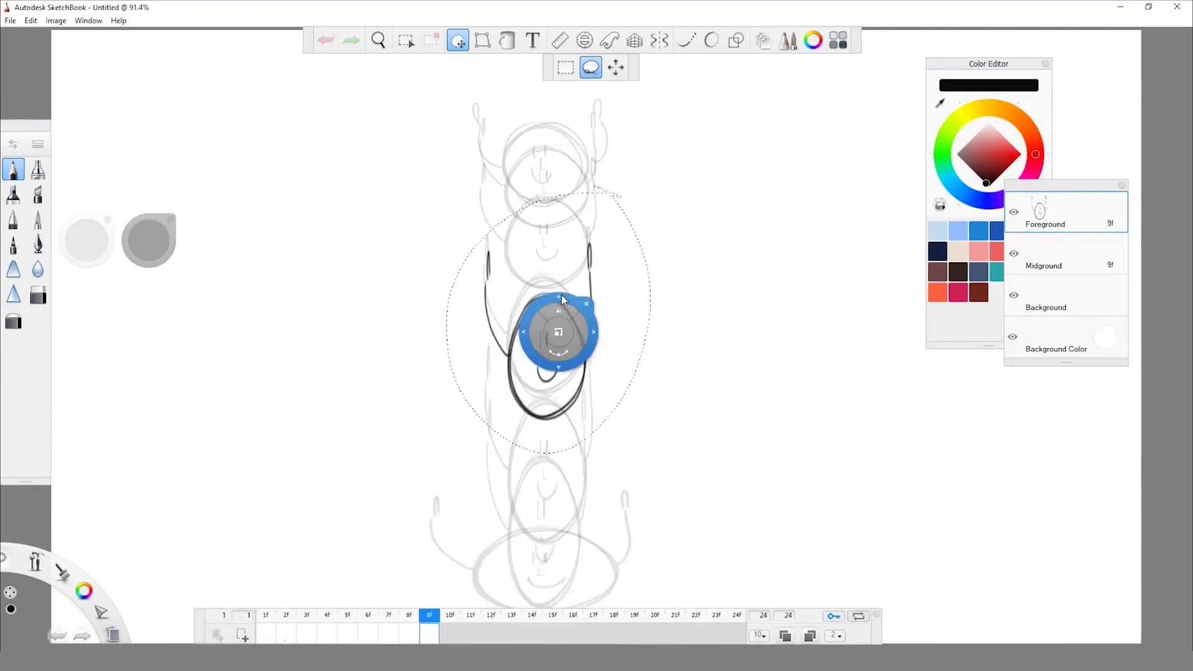
pyautogui.moveTo(561, 299)
pyautogui.mouseDown()
pyautogui.moveTo(562, 137)
pyautogui.moveTo(620, 146)
pyautogui.mouseUp()
# Step: Duplicate the frame 9 pose into frame 10 and move the character up near the starting position, nearly circular
pyautogui.click(242, 635)
pyautogui.moveTo(602, 231); pyautogui.dragTo(602, 180)
pyautogui.moveTo(607, 128)
pyautogui.mouseDown()
pyautogui.moveTo(609, 141)
pyautogui.moveTo(604, 93)
pyautogui.mouseUp()
pyautogui.moveTo(605, 102); pyautogui.dragTo(606, 112)
pyautogui.moveTo(607, 71); pyautogui.dragTo(609, 103)
# Step: Play the animation to preview the character's fall and rebound
pyautogui.click(862, 616)
pyautogui.click(864, 616)
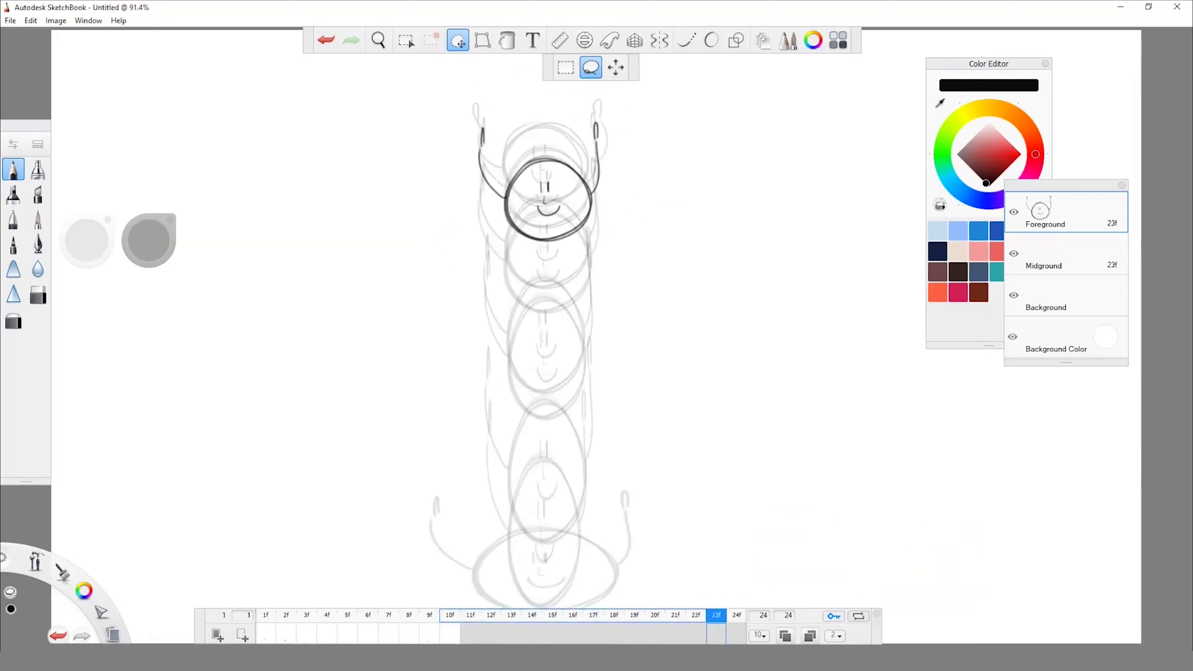
pyautogui.click(859, 616)
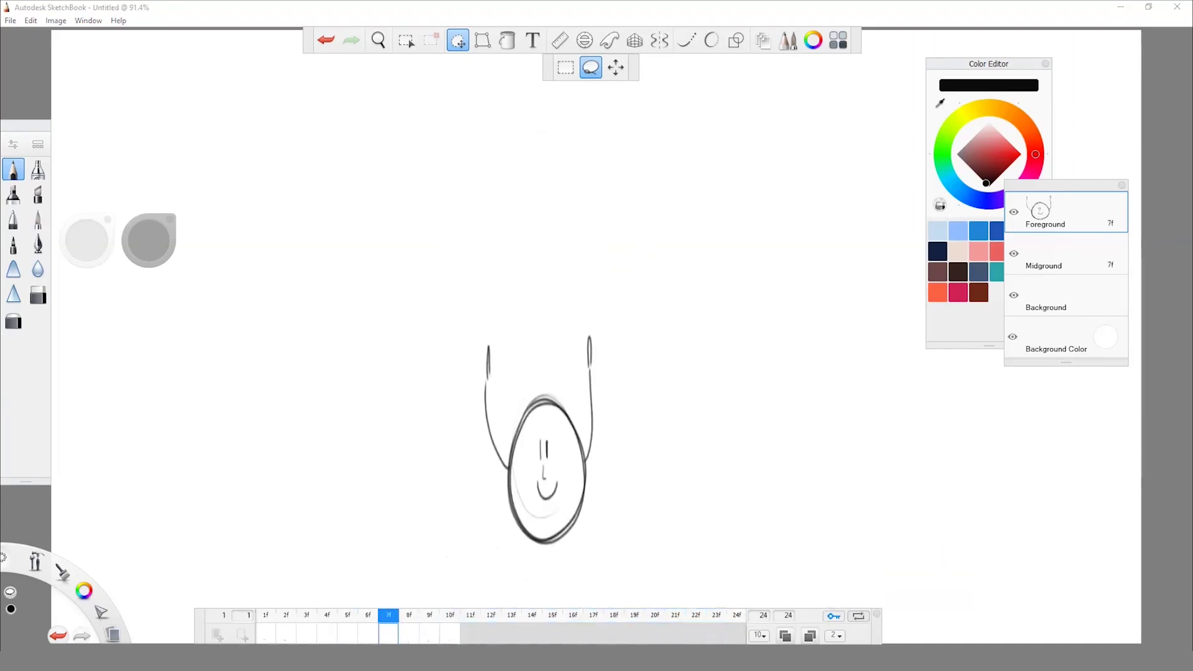
# Step: Set the animation's total frame count to 10 and play the shortened sequence
pyautogui.hotkey('ctrl', 'z')
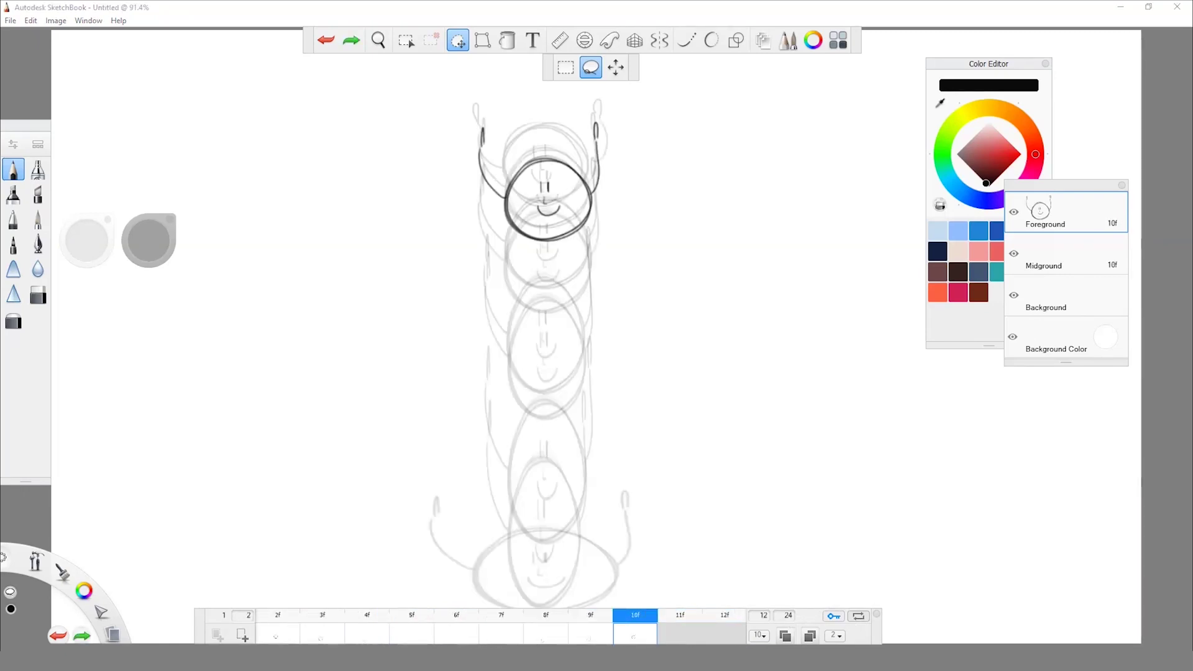
pyautogui.press('Left')
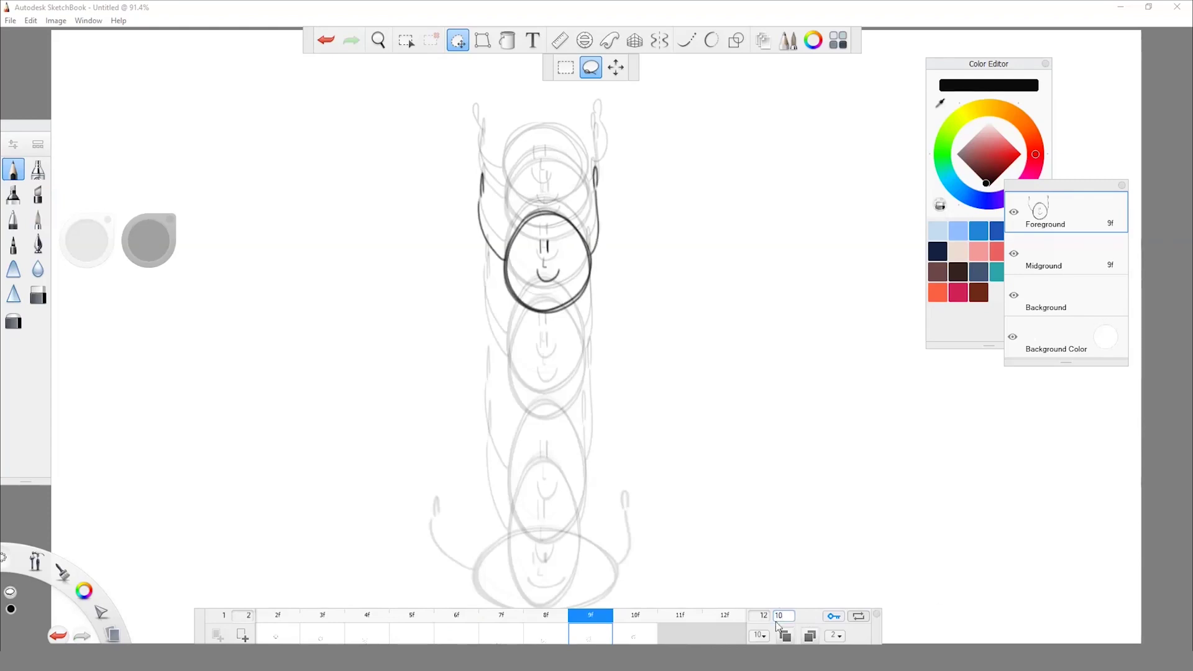
pyautogui.press('Return')
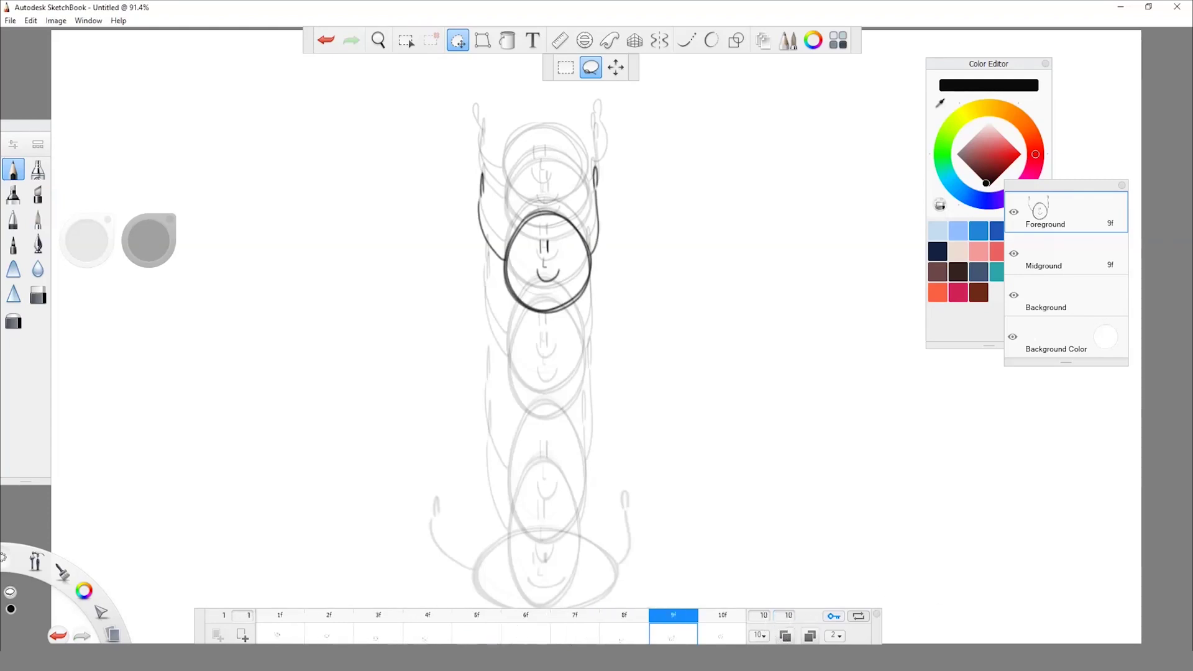
pyautogui.press('space')
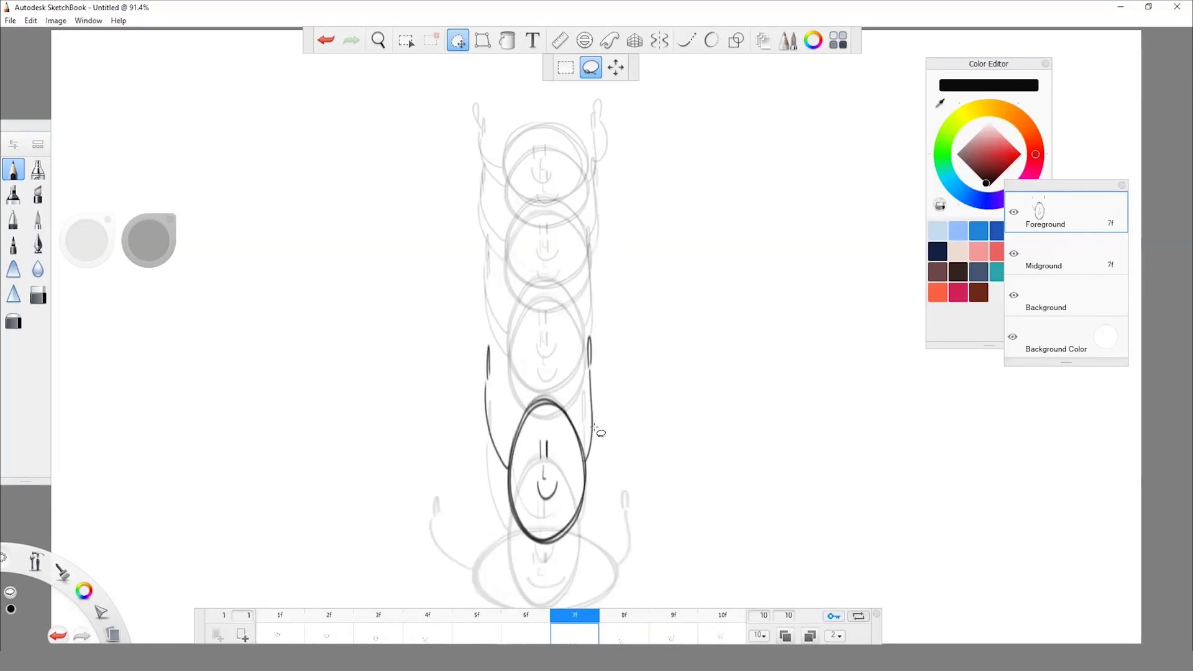
# Step: Erase the raised arms on frame 7 and redraw them hanging down beside the body
pyautogui.click(38, 295)
pyautogui.moveTo(488, 347); pyautogui.dragTo(506, 465)
pyautogui.moveTo(588, 457); pyautogui.dragTo(594, 335)
pyautogui.click(13, 169)
# Step: Replace the raised arms on frame 8 with arms hanging down along the body
pyautogui.click(624, 615)
pyautogui.click(38, 295)
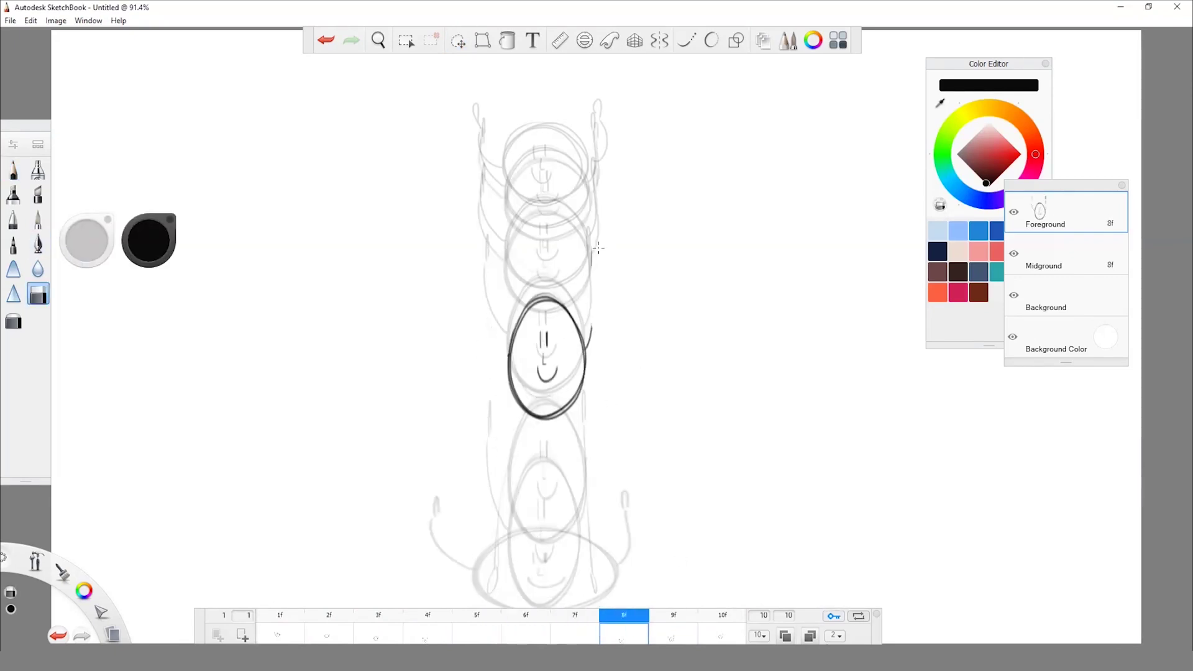
pyautogui.click(13, 169)
pyautogui.moveTo(509, 348); pyautogui.dragTo(500, 437)
# Step: Erase the raised arms on frame 9 and draw lowered arms that bend at the shoulders
pyautogui.click(673, 616)
pyautogui.click(38, 296)
pyautogui.click(13, 169)
pyautogui.moveTo(482, 168)
pyautogui.mouseDown()
pyautogui.moveTo(505, 246)
pyautogui.moveTo(496, 311)
pyautogui.mouseUp()
pyautogui.click(38, 296)
pyautogui.moveTo(598, 242); pyautogui.dragTo(599, 147)
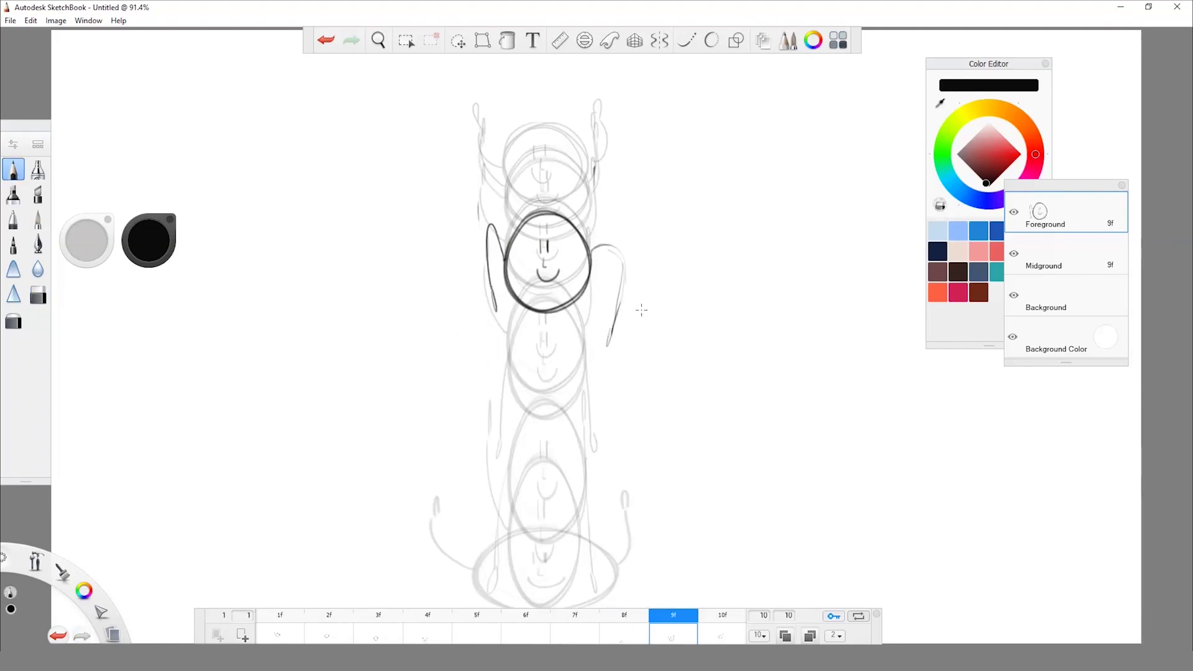
# Step: Erase the raised arms from the character on frame 10
pyautogui.click(722, 616)
pyautogui.click(38, 296)
pyautogui.moveTo(598, 124); pyautogui.dragTo(595, 193)
# Step: Erase the bent arms on frame 9 and redraw them with a new curve beside the body
pyautogui.click(674, 616)
pyautogui.moveTo(616, 247); pyautogui.dragTo(597, 333)
pyautogui.click(13, 169)
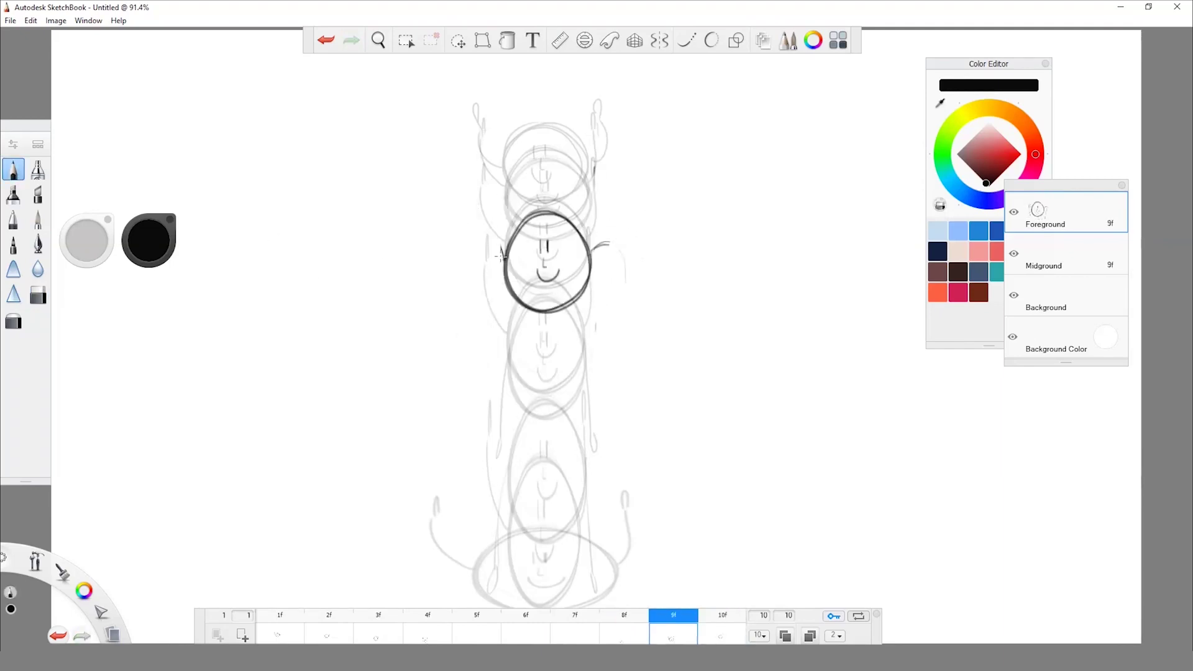
pyautogui.moveTo(503, 256); pyautogui.dragTo(493, 310)
# Step: Erase the arms on frames 3 and 4 and redraw them raised closer to the body
pyautogui.click(722, 615)
pyautogui.press('.')
pyautogui.press('.')
pyautogui.press('.')
pyautogui.press('.')
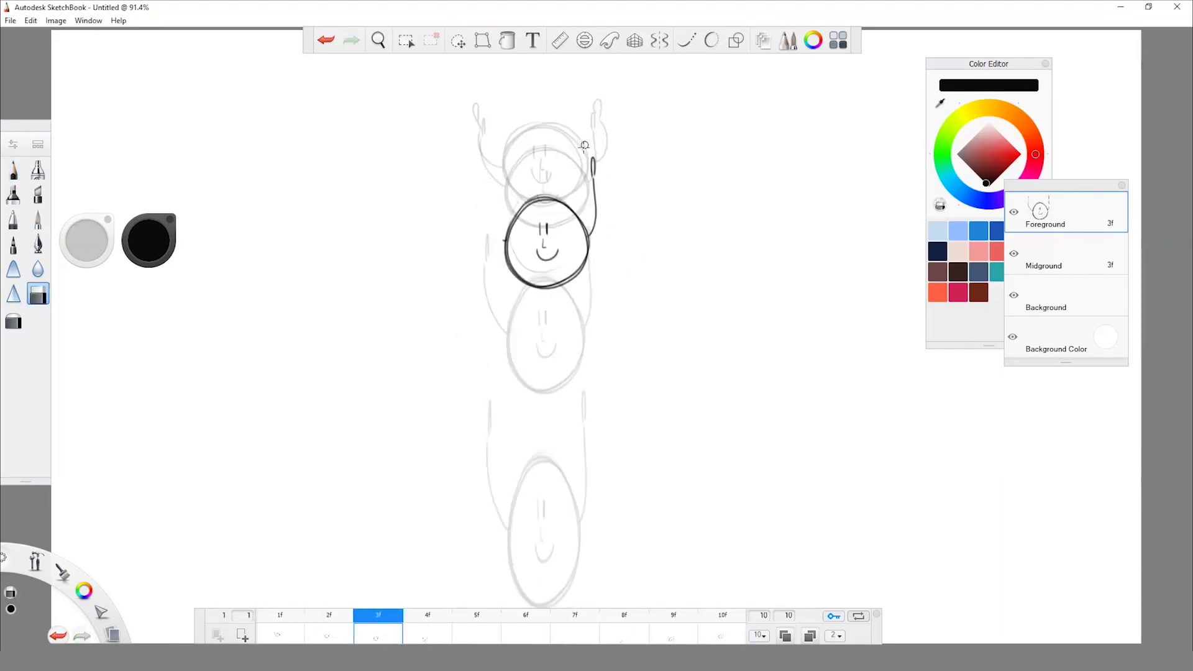
pyautogui.press('.')
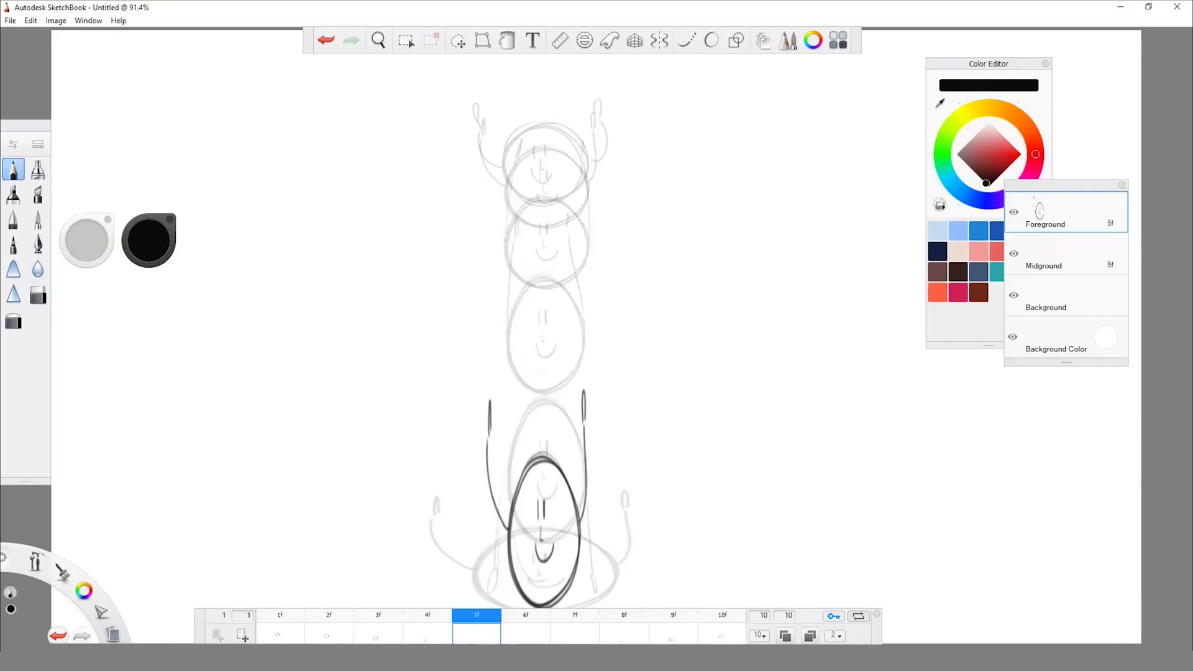
# Step: Erase the arms of the squashed character on frame 6 and draw new ones in their place
pyautogui.press(',')
pyautogui.press(',')
pyautogui.press('Right')
pyautogui.press('Right')
pyautogui.press('Right')
pyautogui.press('Right')
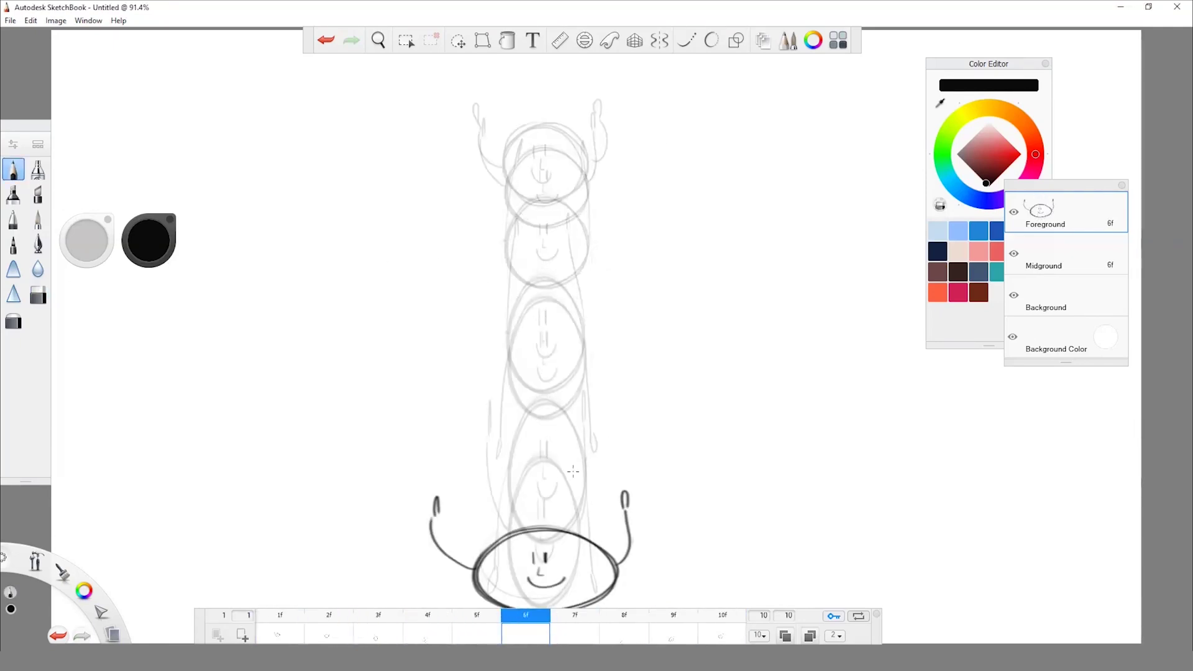
pyautogui.click(38, 295)
pyautogui.moveTo(437, 500); pyautogui.dragTo(471, 567)
pyautogui.moveTo(626, 494); pyautogui.dragTo(615, 559)
pyautogui.click(13, 169)
pyautogui.moveTo(477, 516)
pyautogui.mouseDown()
pyautogui.moveTo(475, 576)
pyautogui.moveTo(487, 491)
pyautogui.mouseUp()
pyautogui.moveTo(617, 562); pyautogui.dragTo(614, 506)
# Step: Compare frame 6 with its neighbours and redraw its arms as longer curves beside the squashed body
pyautogui.press('Right')
pyautogui.press('Left')
pyautogui.press('Left')
pyautogui.press('Right')
pyautogui.press('Right')
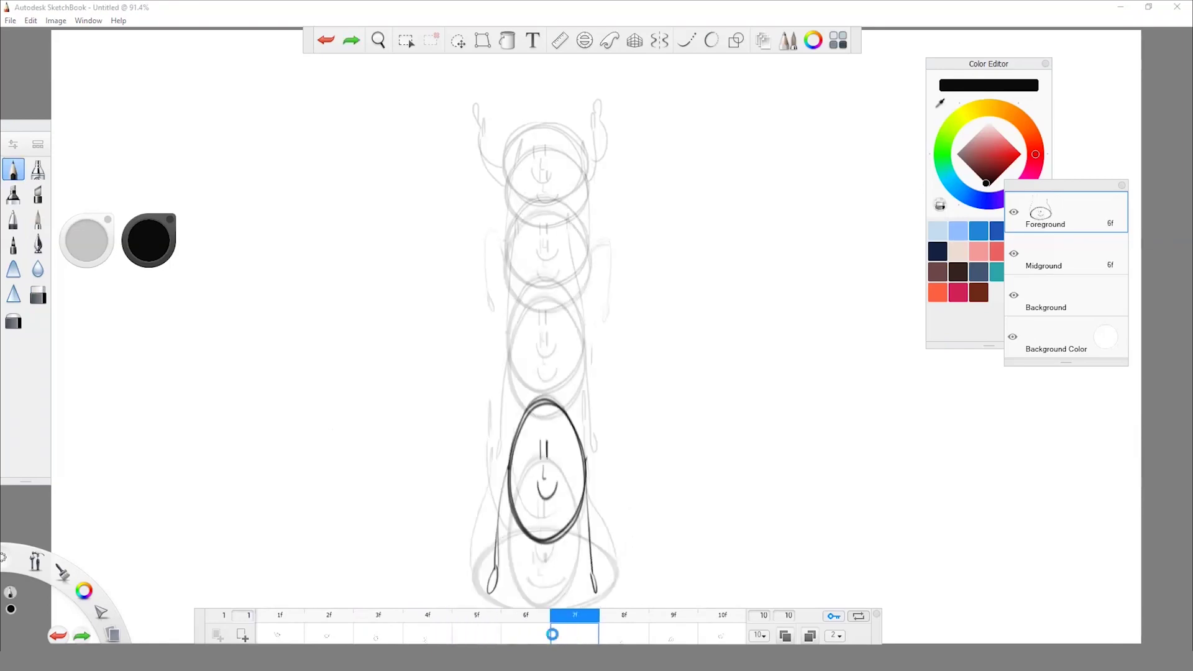
pyautogui.press('Left')
pyautogui.moveTo(487, 504); pyautogui.dragTo(474, 583)
pyautogui.moveTo(618, 581); pyautogui.dragTo(616, 509)
# Step: Undo the existing arms on frame 7 and redraw them slanting down and outward from the body
pyautogui.press('Right')
pyautogui.press('Right')
pyautogui.press('Right')
pyautogui.press('Left')
pyautogui.press('Left')
pyautogui.hotkey('ctrl', 'z')
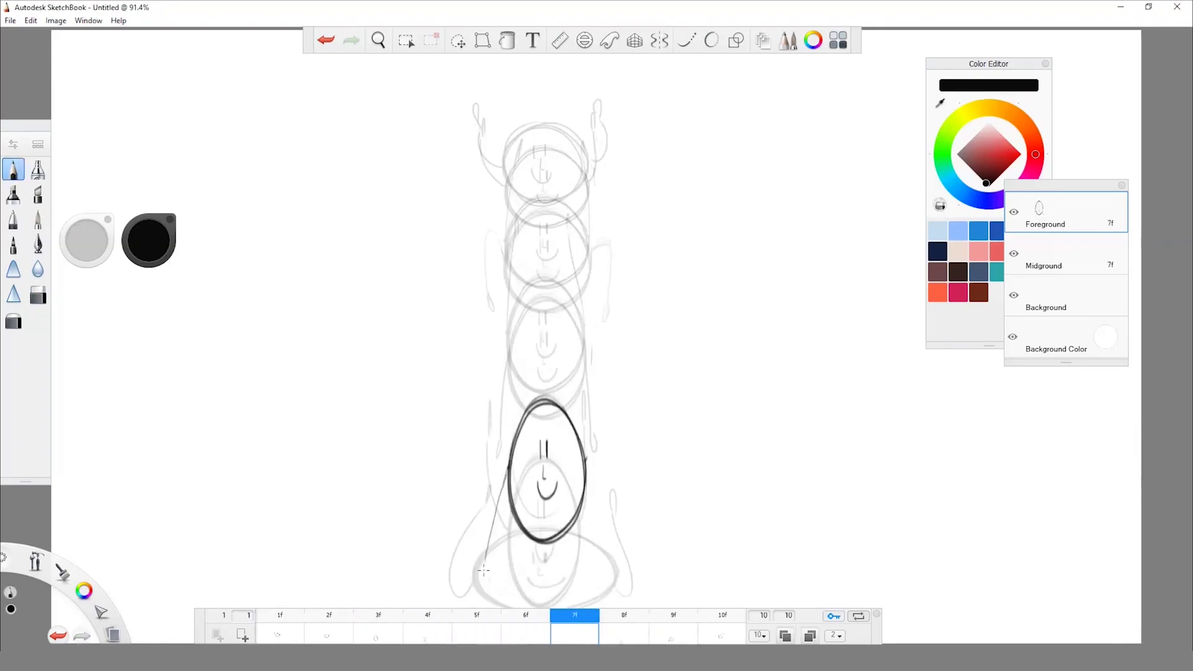
pyautogui.hotkey('ctrl', 'z')
pyautogui.moveTo(506, 481); pyautogui.dragTo(481, 573)
pyautogui.moveTo(585, 492); pyautogui.dragTo(598, 566)
# Step: Play the animation to preview the revised arm motion, and stop the playback
pyautogui.press('Up')
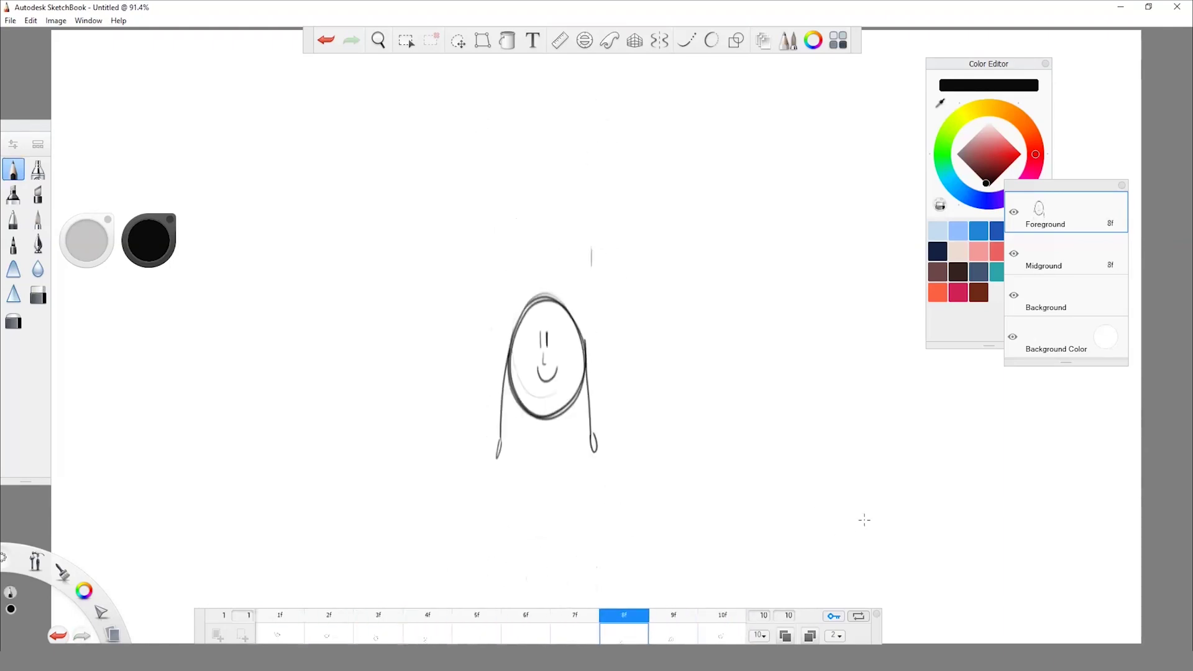
pyautogui.click(934, 591)
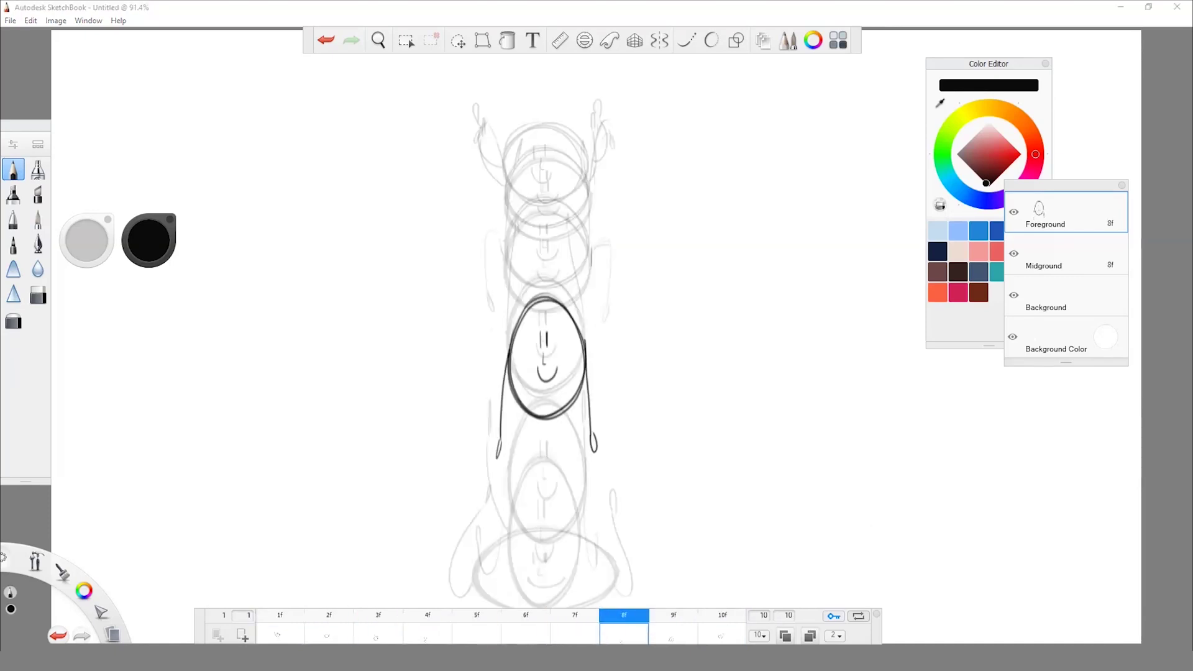
# Step: Move the layer list lower to uncover more of the color swatches
pyautogui.click(1049, 260)
pyautogui.click(1066, 215)
pyautogui.moveTo(1079, 191); pyautogui.dragTo(1053, 279)
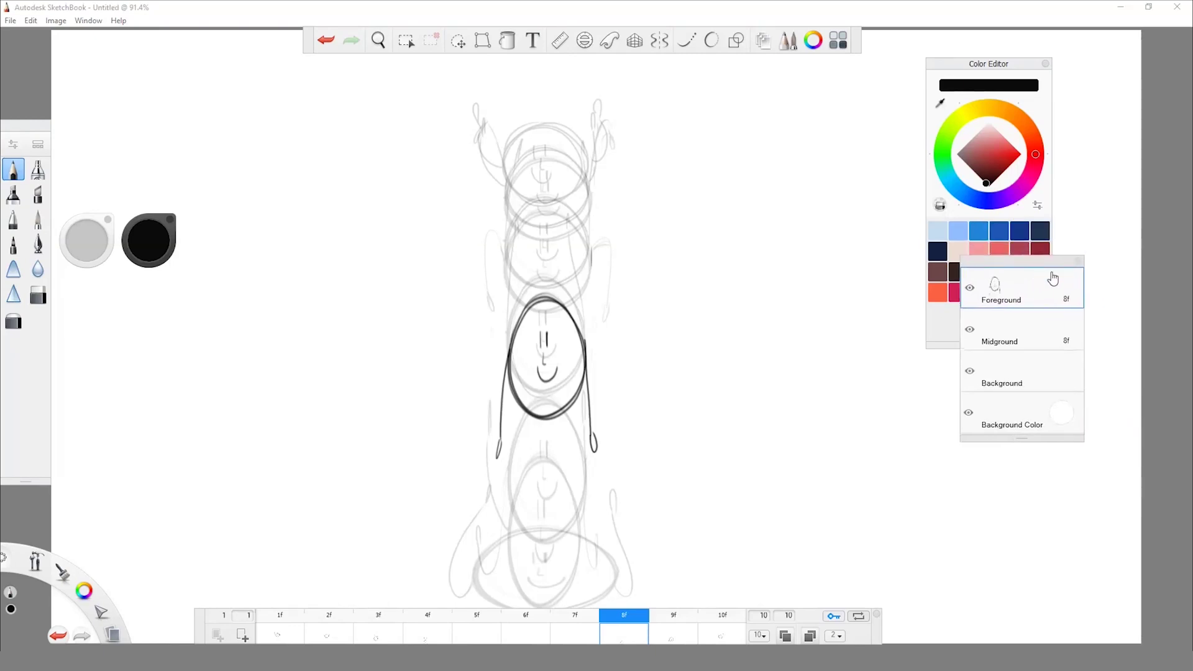
# Step: Make Midground the active layer with orange as the drawing color, and hide the layer list
pyautogui.click(1022, 376)
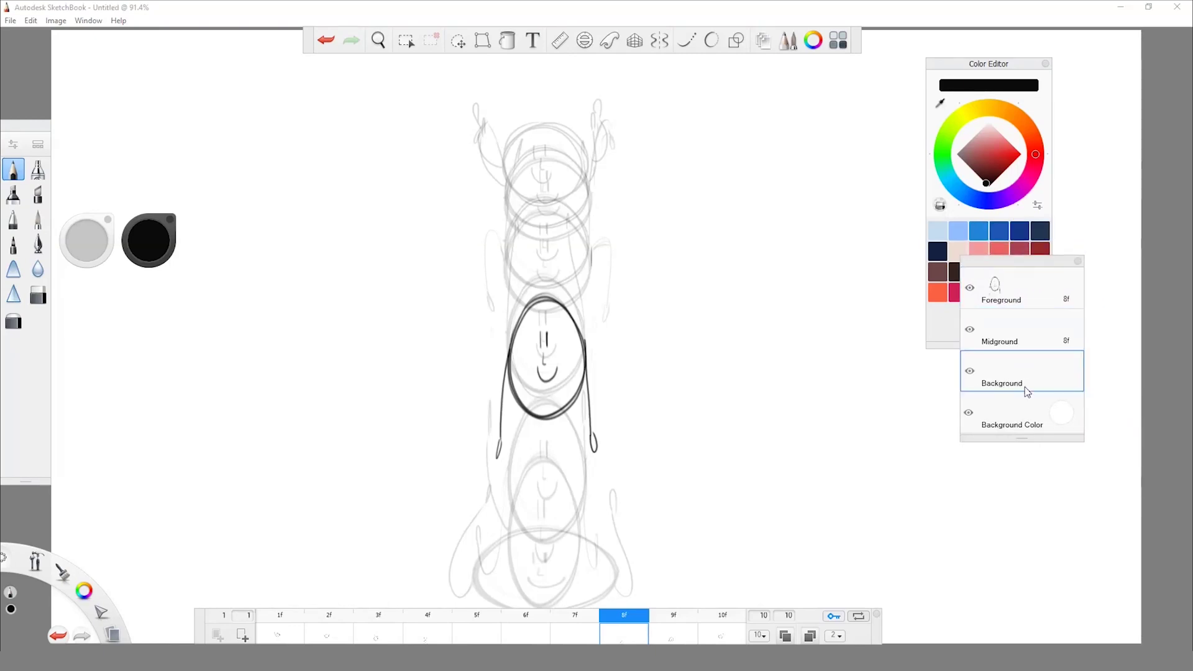
pyautogui.click(1019, 342)
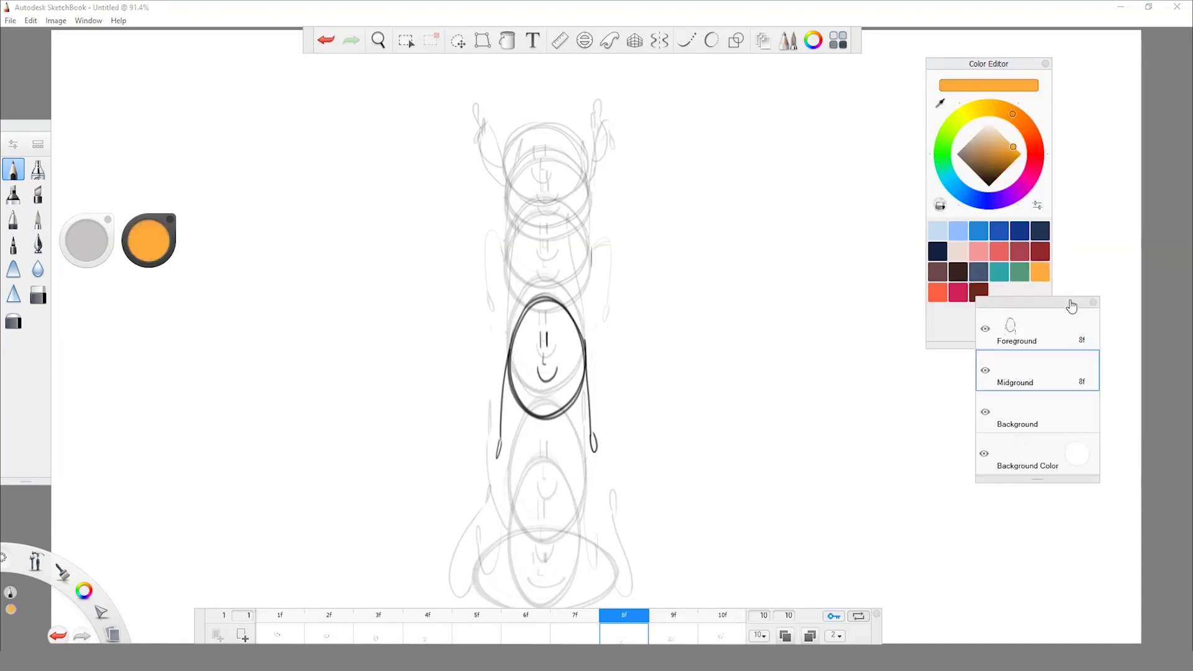
pyautogui.moveTo(1072, 305); pyautogui.dragTo(1073, 317)
pyautogui.click(768, 43)
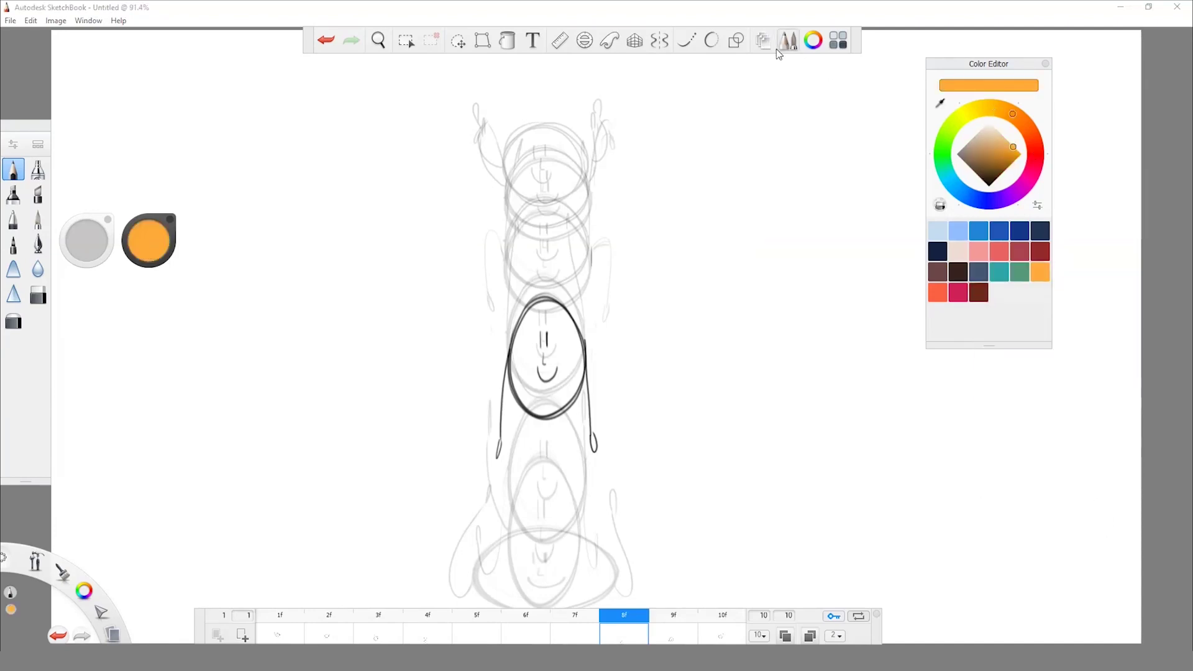
# Step: Show the layer list again and go to frame 1 for coloring on the Midground layer
pyautogui.click(765, 43)
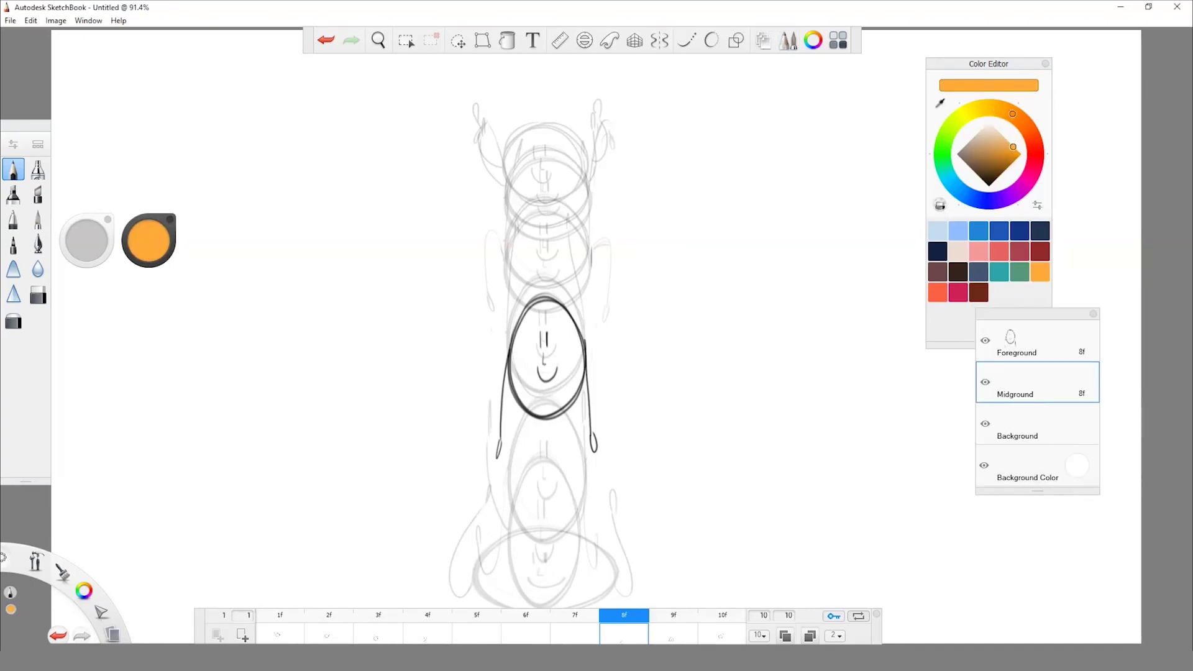
pyautogui.click(279, 631)
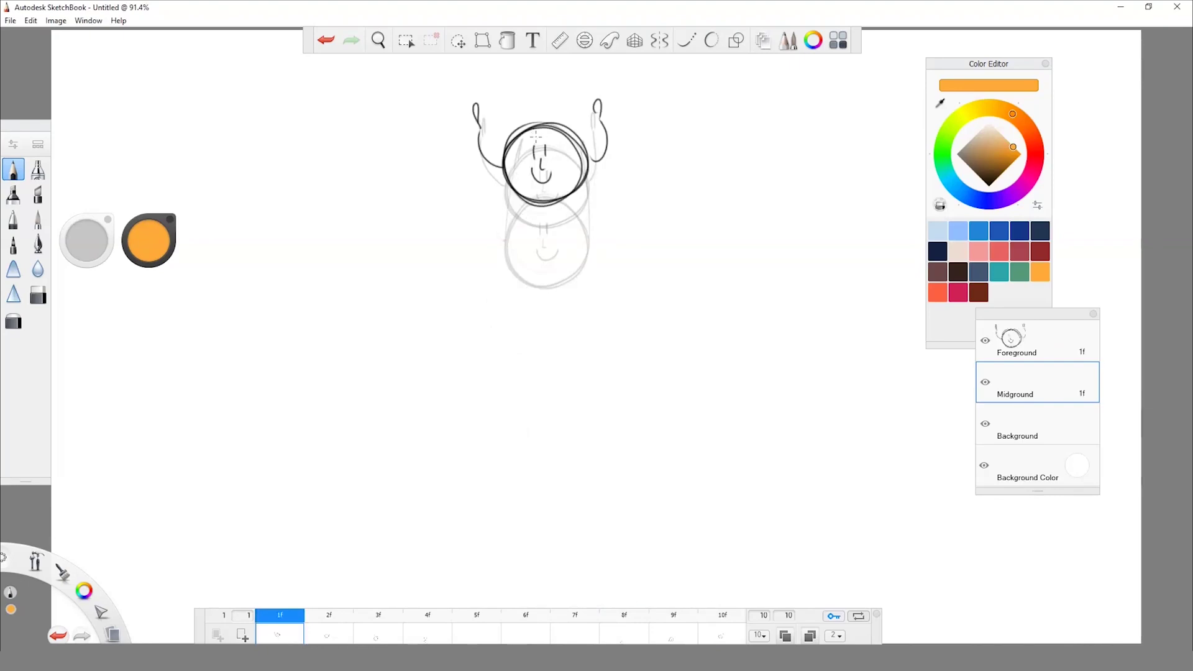
# Step: Try filling the body on frame 1 with orange using several different brushes, and undo the test strokes
pyautogui.moveTo(535, 134); pyautogui.dragTo(542, 163)
pyautogui.hotkey('ctrl', 'z')
pyautogui.click(13, 195)
pyautogui.moveTo(519, 154); pyautogui.dragTo(544, 142)
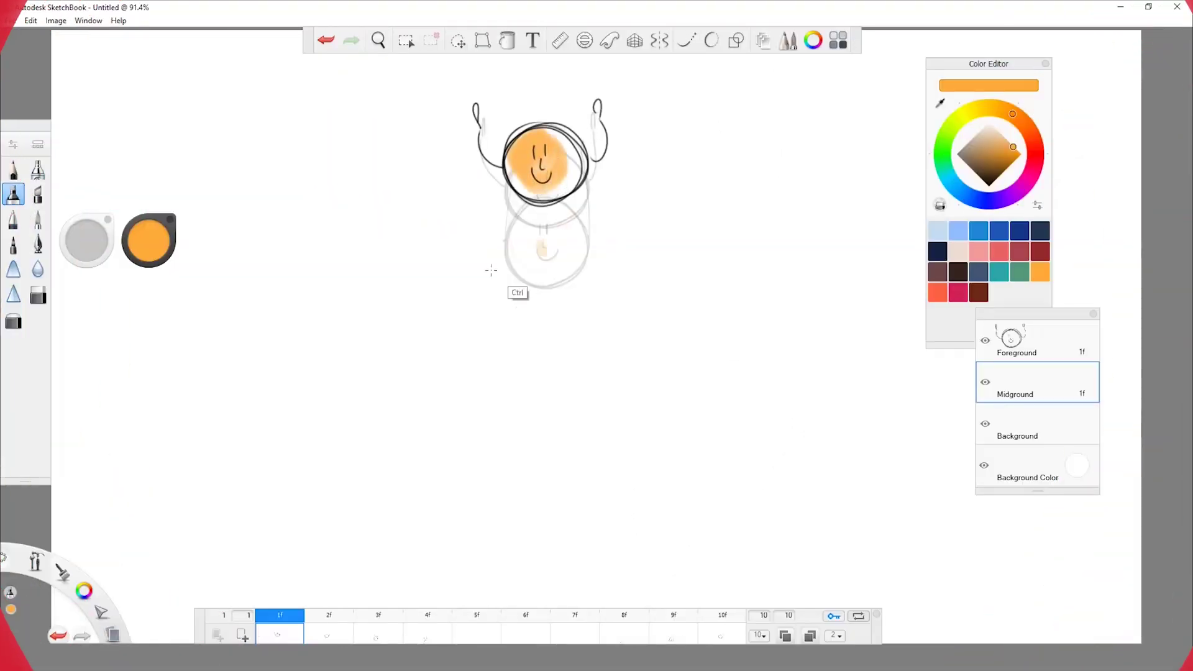
pyautogui.hotkey('ctrl', 'z')
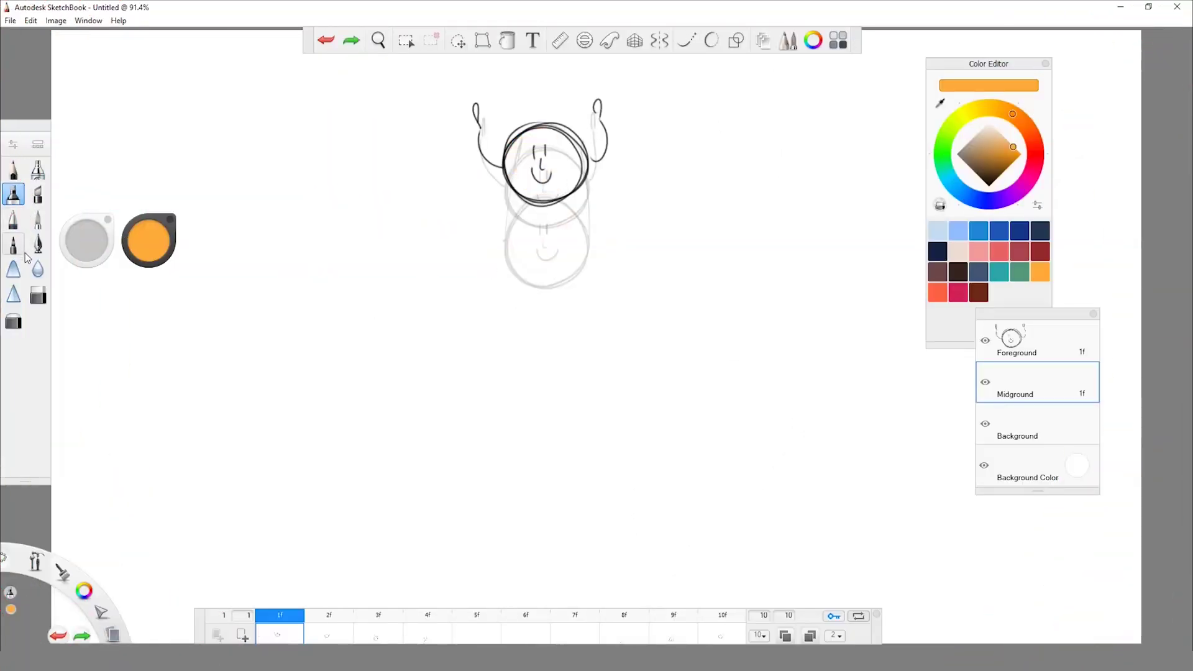
pyautogui.click(40, 195)
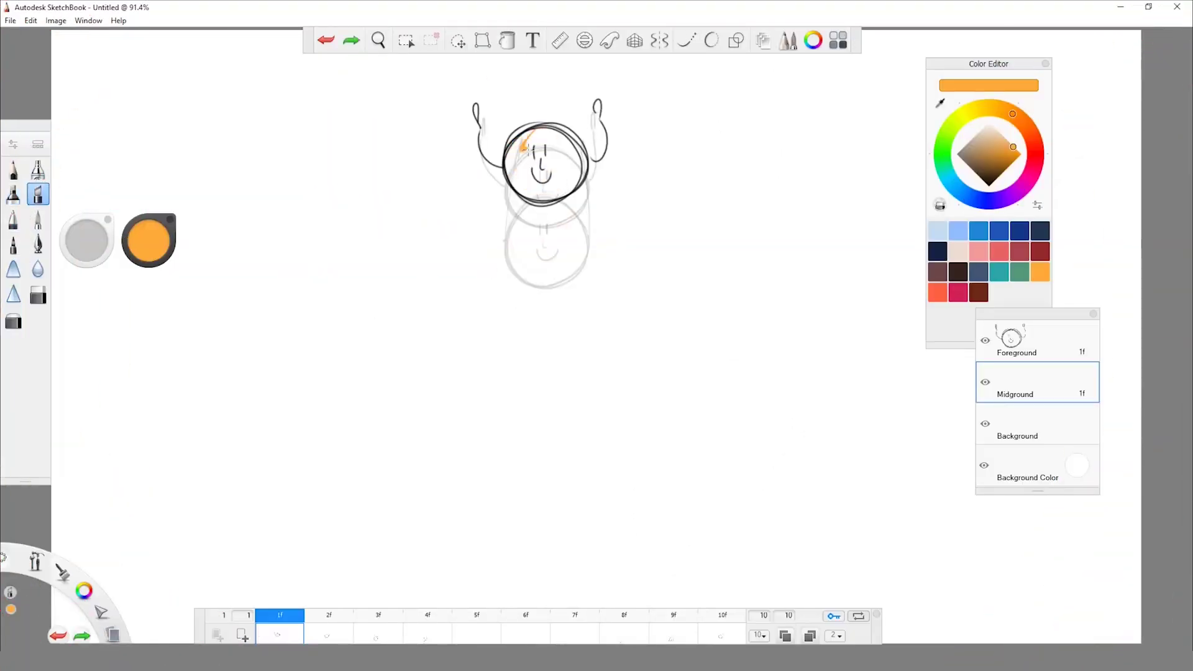
pyautogui.hotkey('ctrl', 'z')
pyautogui.moveTo(528, 149)
pyautogui.mouseDown()
pyautogui.moveTo(522, 178)
pyautogui.moveTo(571, 147)
pyautogui.moveTo(547, 186)
pyautogui.mouseUp()
pyautogui.click(39, 170)
pyautogui.hotkey('ctrl', 'z')
# Step: Choose a solid brush and fill the character's body with orange frame by frame, starting from frame 1
pyautogui.click(40, 221)
pyautogui.click(329, 629)
pyautogui.click(378, 629)
pyautogui.moveTo(544, 227); pyautogui.dragTo(547, 249)
pyautogui.click(427, 629)
pyautogui.moveTo(544, 305); pyautogui.dragTo(546, 348)
pyautogui.click(477, 629)
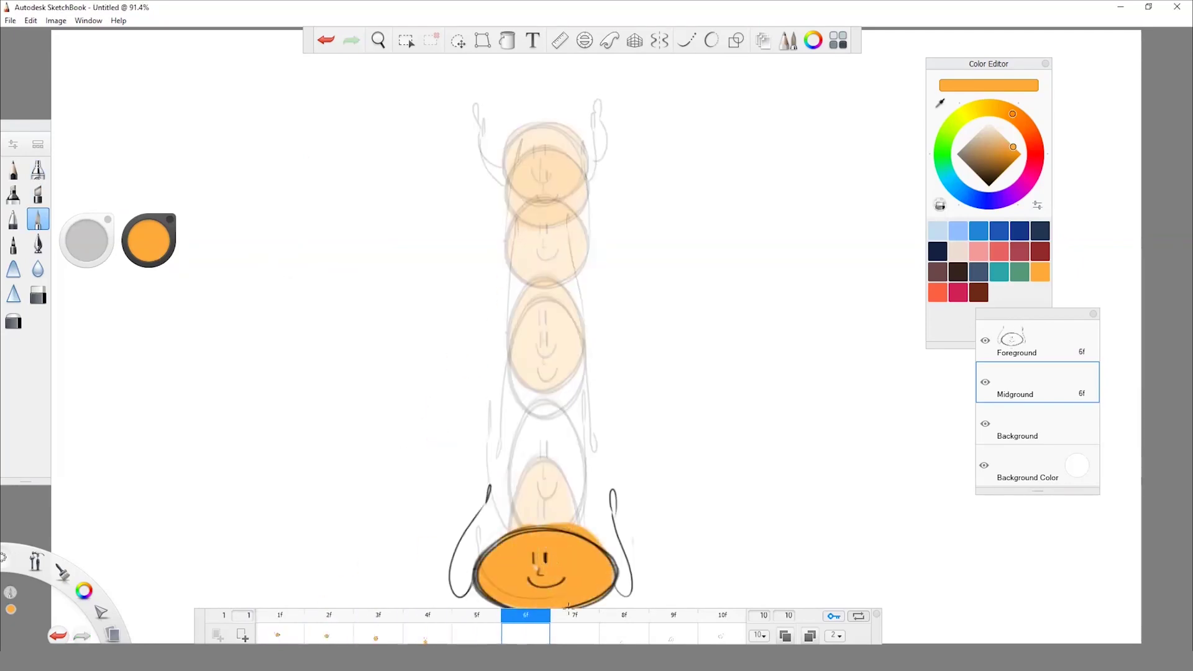
# Step: Change the drawing color to a darker orange, undo the test shading stroke, and switch to the soft airbrush
pyautogui.click(1020, 120)
pyautogui.click(1009, 155)
pyautogui.moveTo(495, 550); pyautogui.dragTo(498, 597)
pyautogui.hotkey('ctrl', 'z')
pyautogui.click(13, 195)
# Step: Shade the left side of the character's body with soft darker orange on each frame
pyautogui.press('Left')
pyautogui.press('Left')
pyautogui.press('Left')
pyautogui.press('Left')
pyautogui.press('Left')
pyautogui.moveTo(523, 138); pyautogui.dragTo(521, 189)
pyautogui.press('Left')
pyautogui.press('Left')
pyautogui.press('Left')
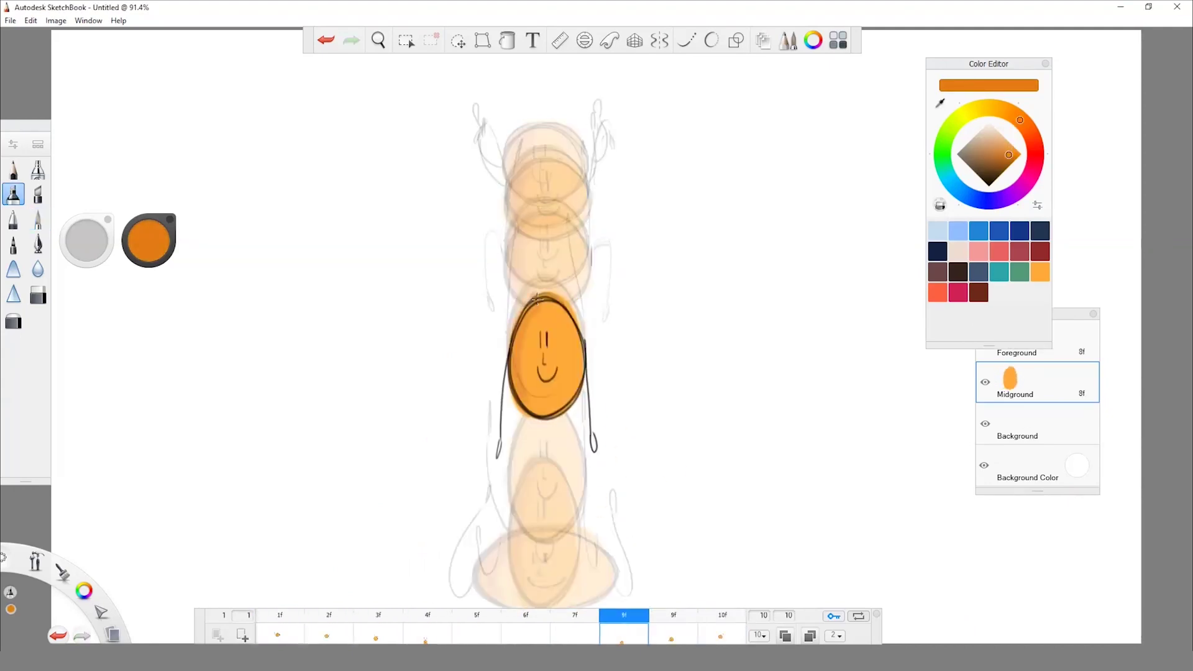
pyautogui.press('Left')
pyautogui.press('Left')
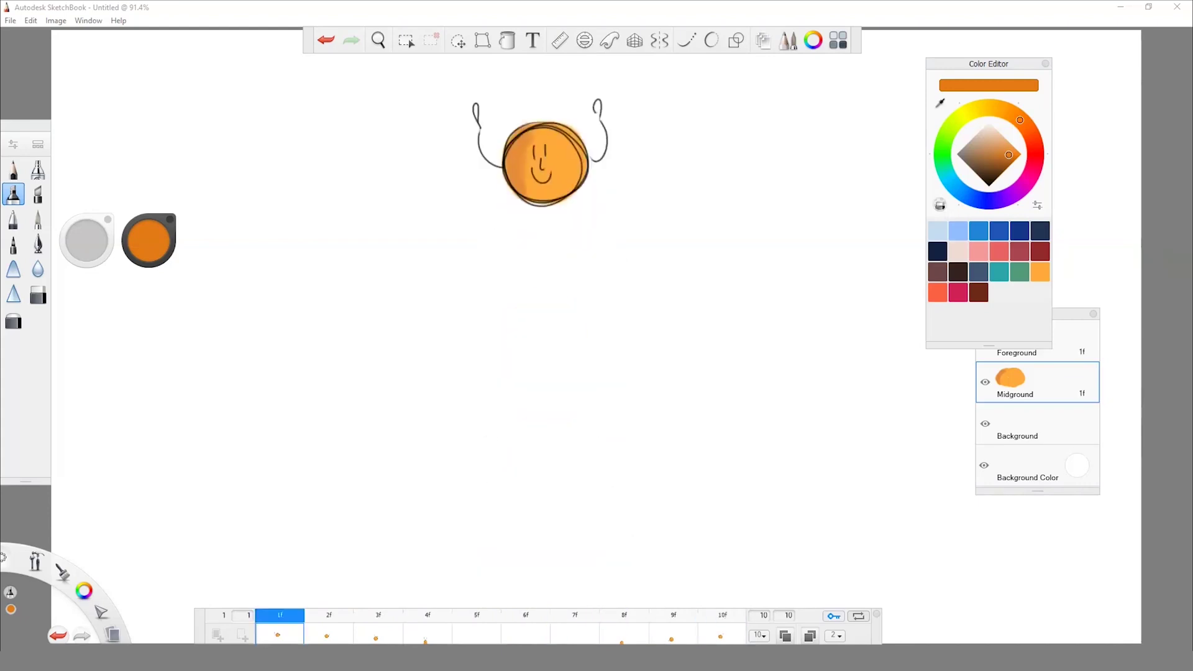
# Step: Play the colored animation to preview the bounce
pyautogui.press('space')
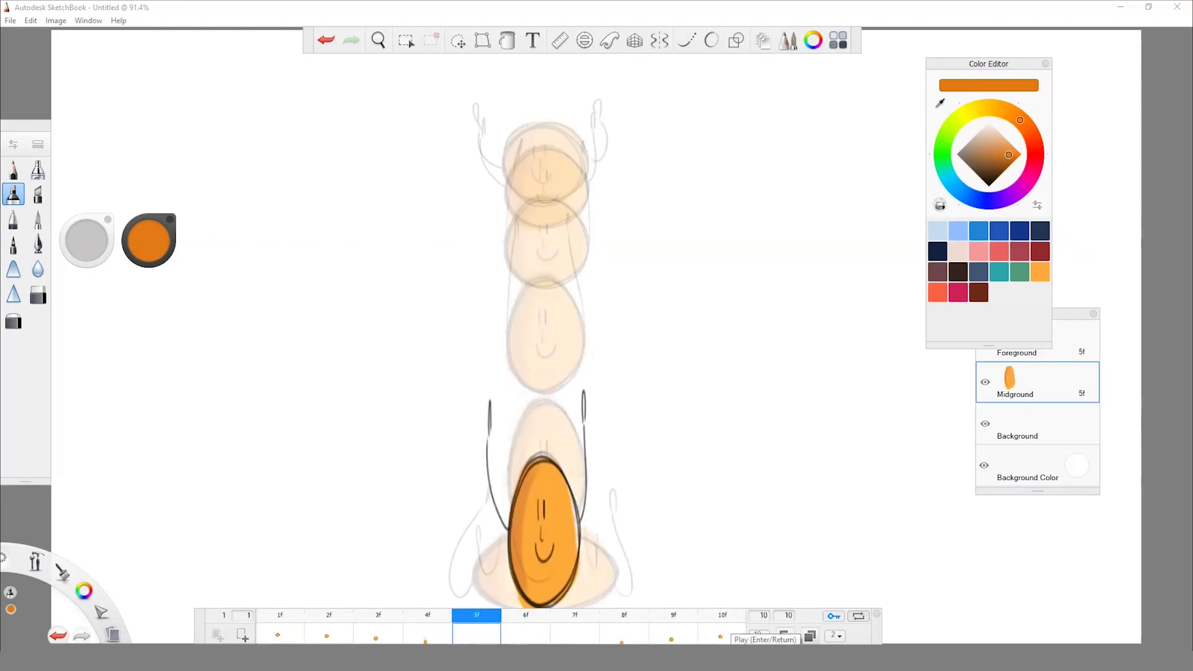
# Step: Review the FlipBook export formats and frame range options, and close the export settings without exporting
pyautogui.click(10, 21)
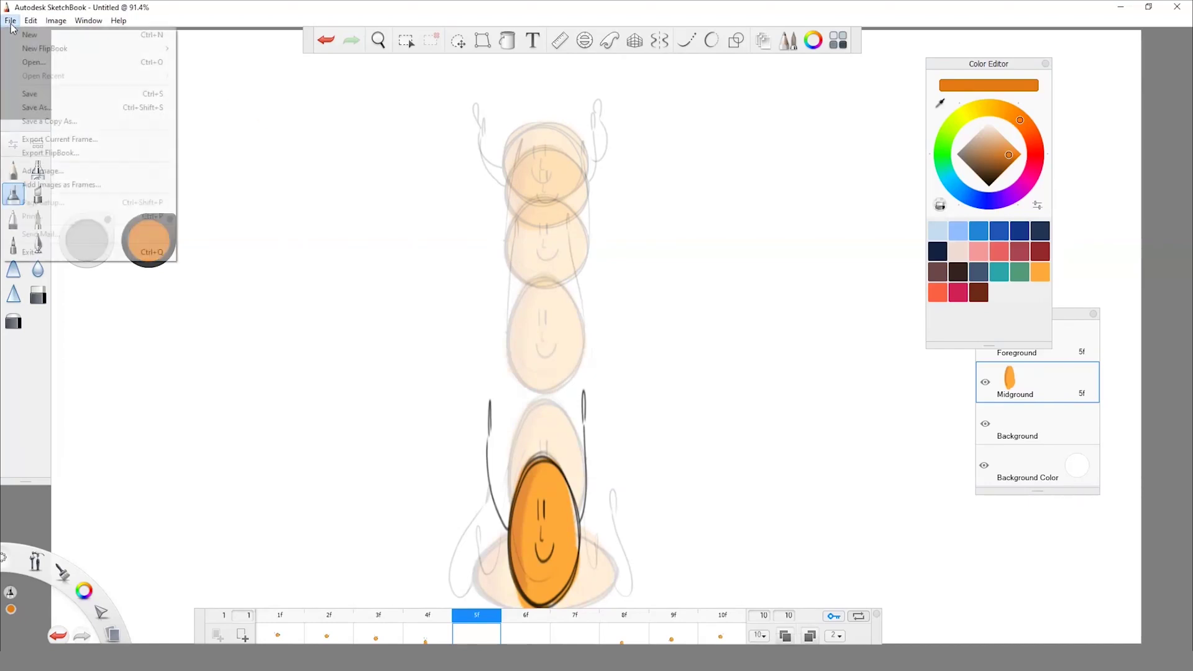
pyautogui.click(128, 153)
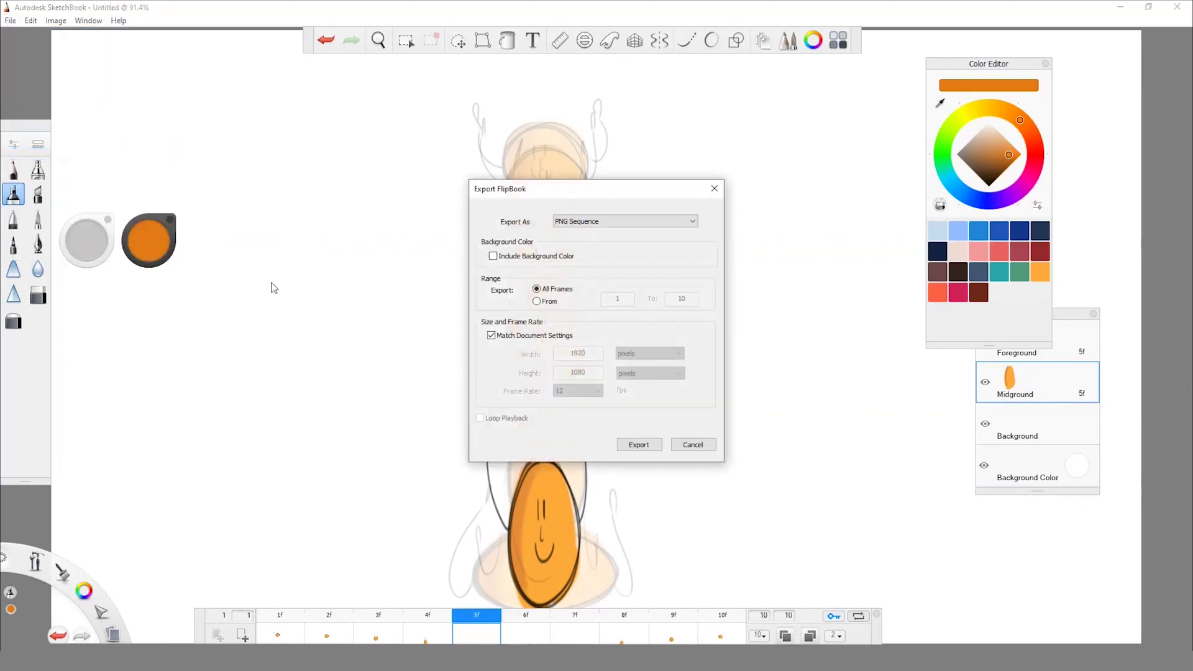
pyautogui.click(681, 226)
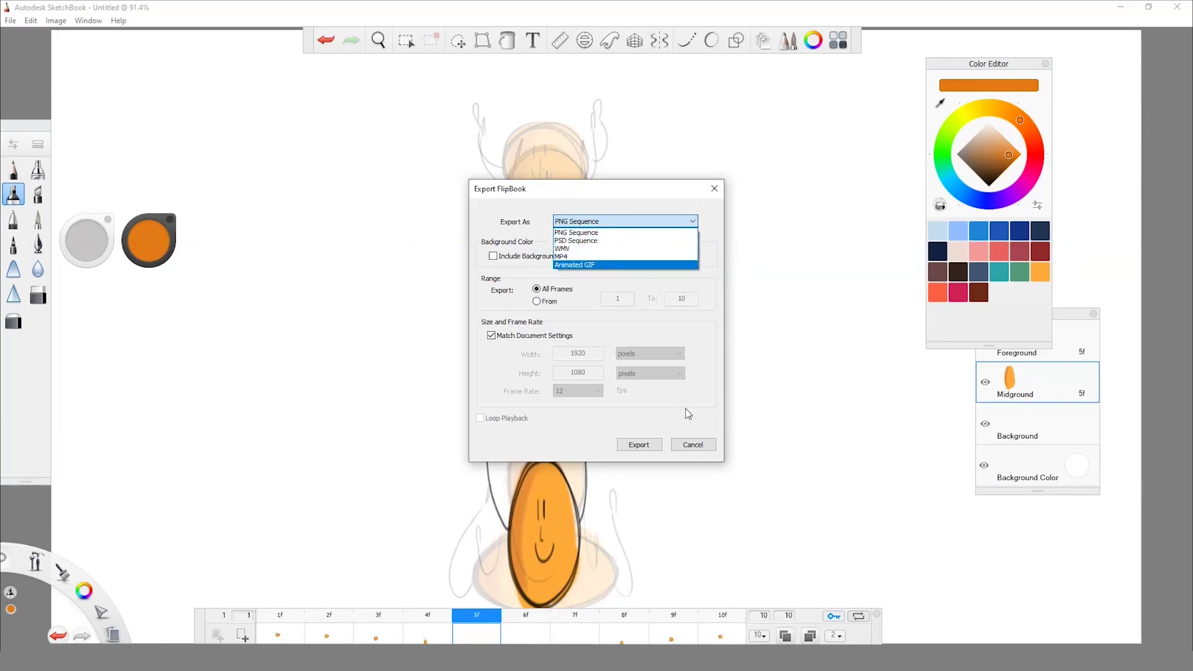
pyautogui.click(697, 344)
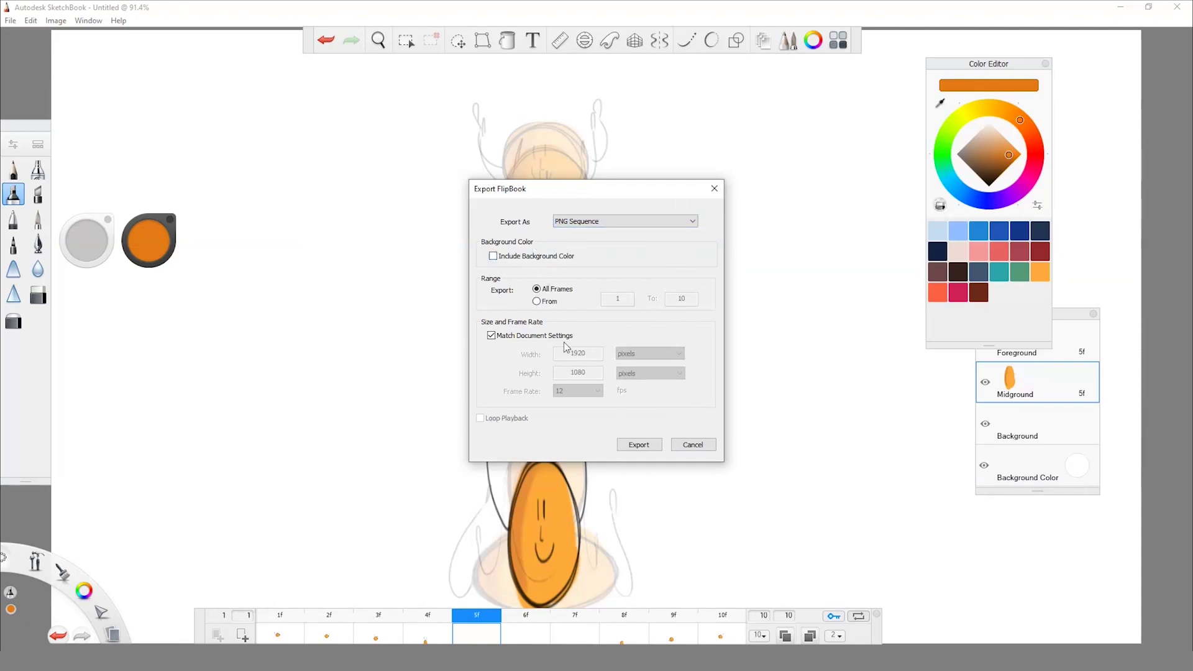
pyautogui.click(537, 302)
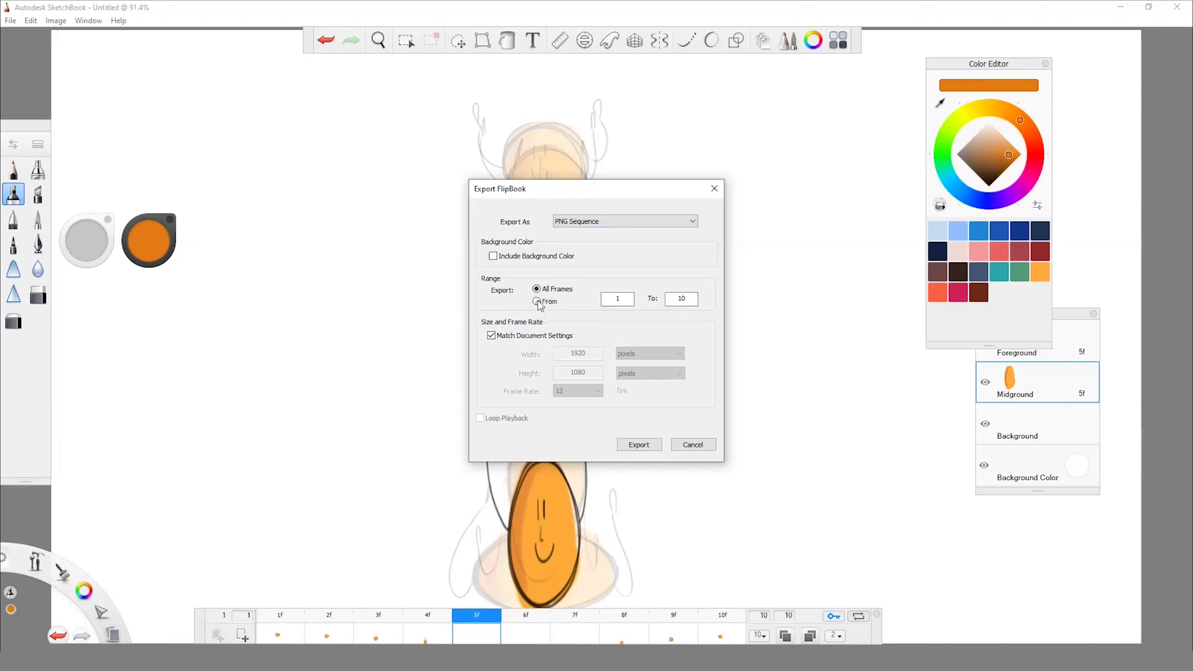
pyautogui.click(686, 305)
pyautogui.click(714, 188)
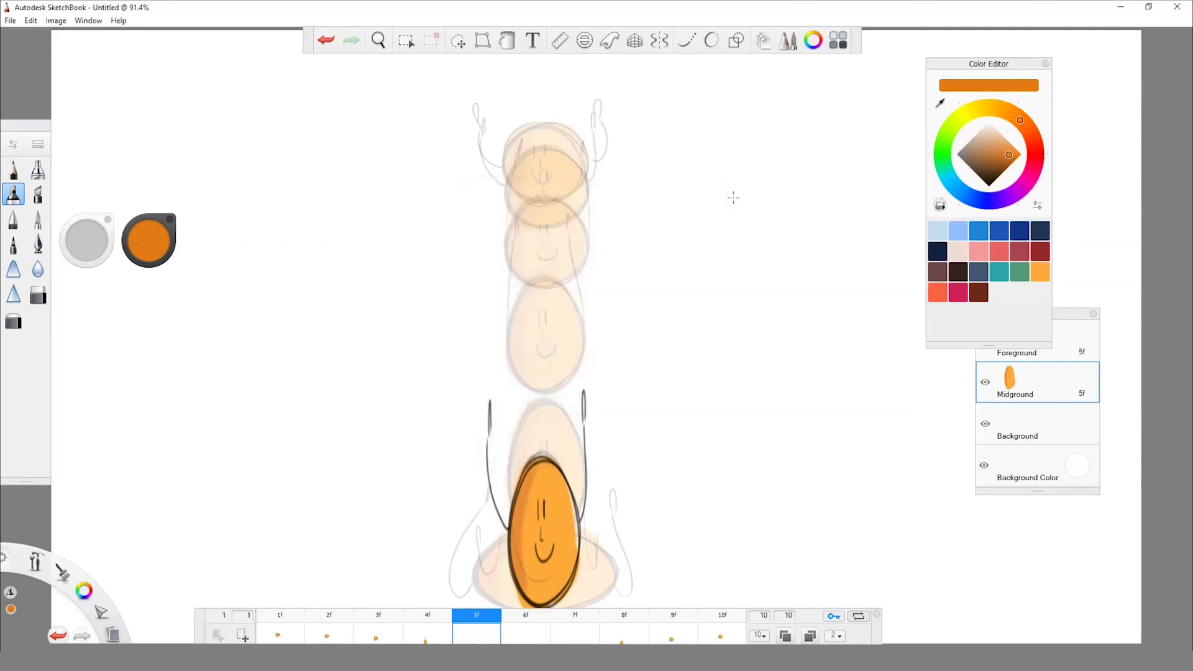